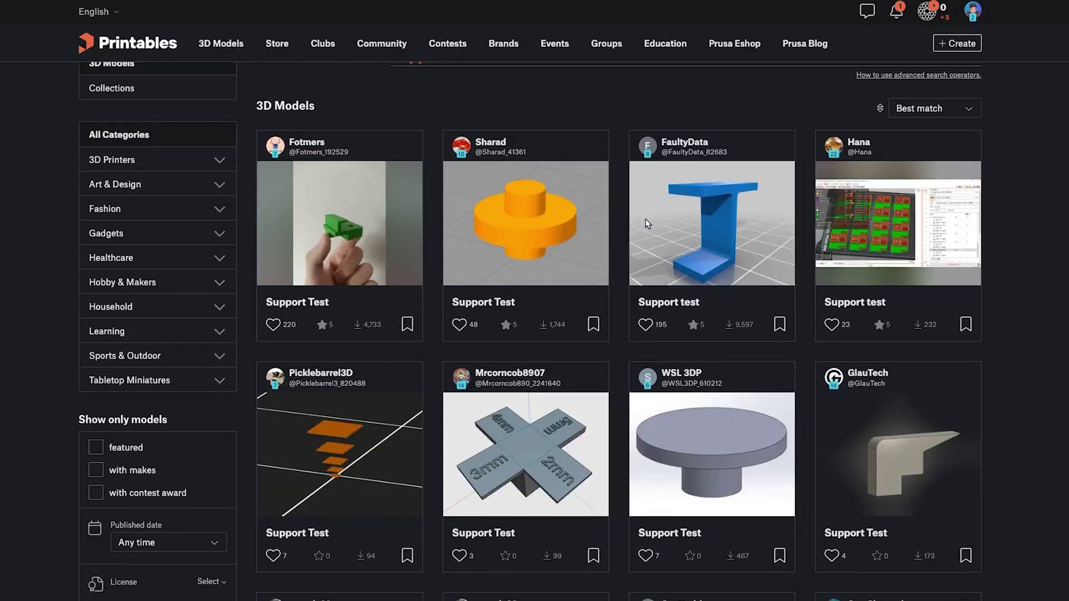
Step: Open the stepped pyramid Support Test model from the Printables search results
{"action": "scroll", "coordinate": [646, 219], "scroll_direction": "down", "scroll_amount": 5}
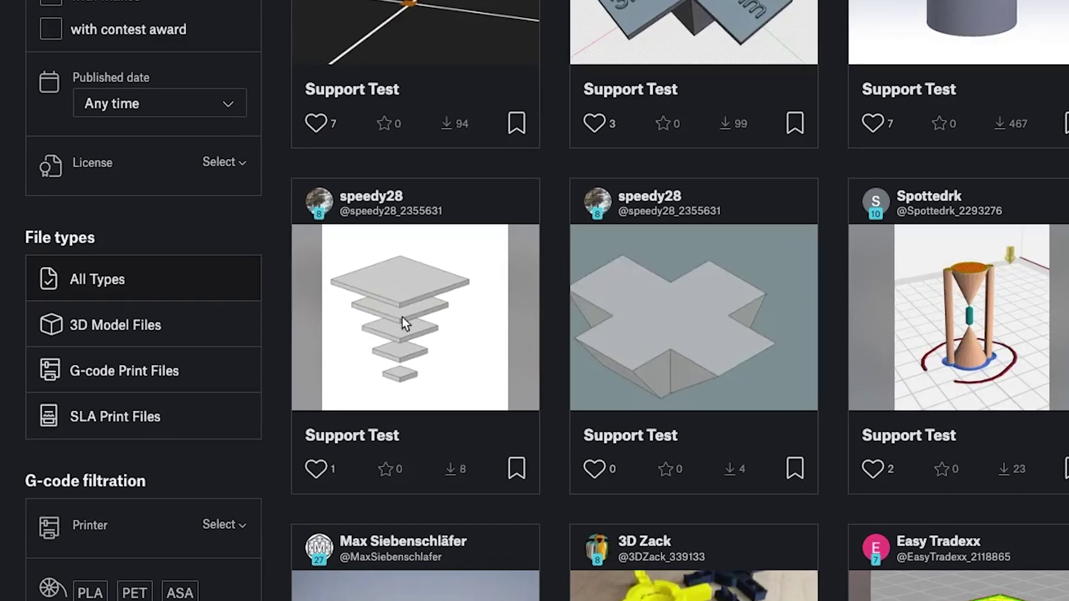
{"action": "left_click", "coordinate": [425, 329]}
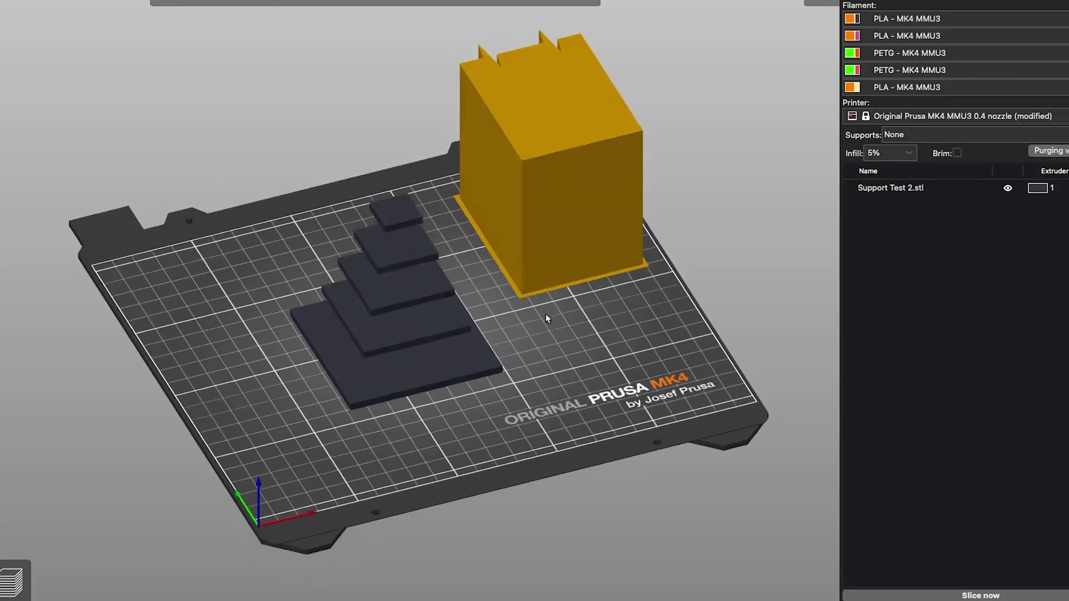
Step: Enable supports on the pyramid with 0 (soluble) top contact distance and synchronized support layers
{"action": "left_click", "coordinate": [438, 362]}
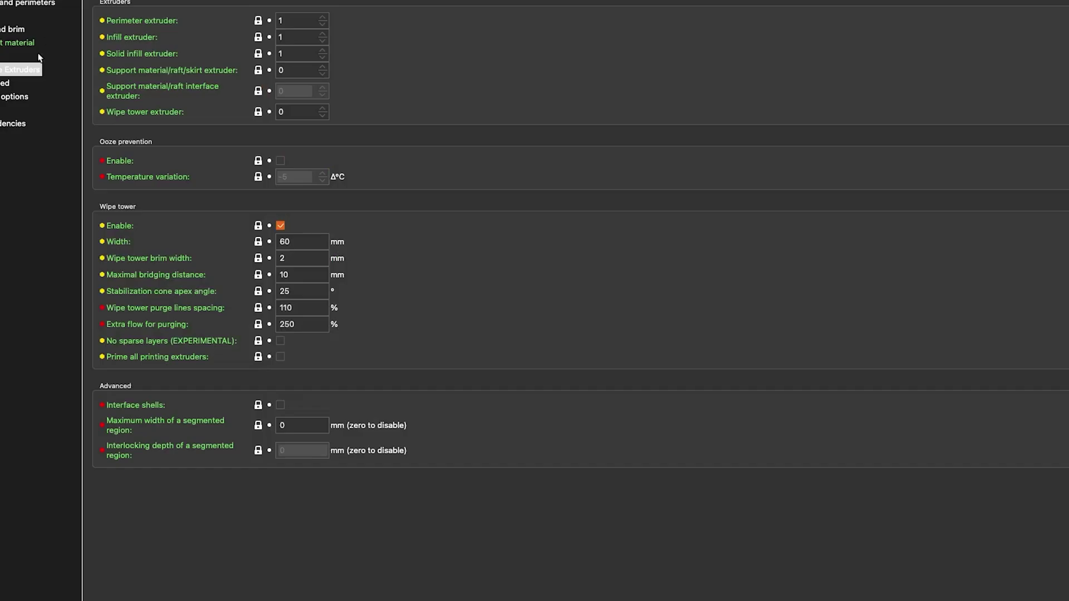
{"action": "left_click", "coordinate": [36, 68]}
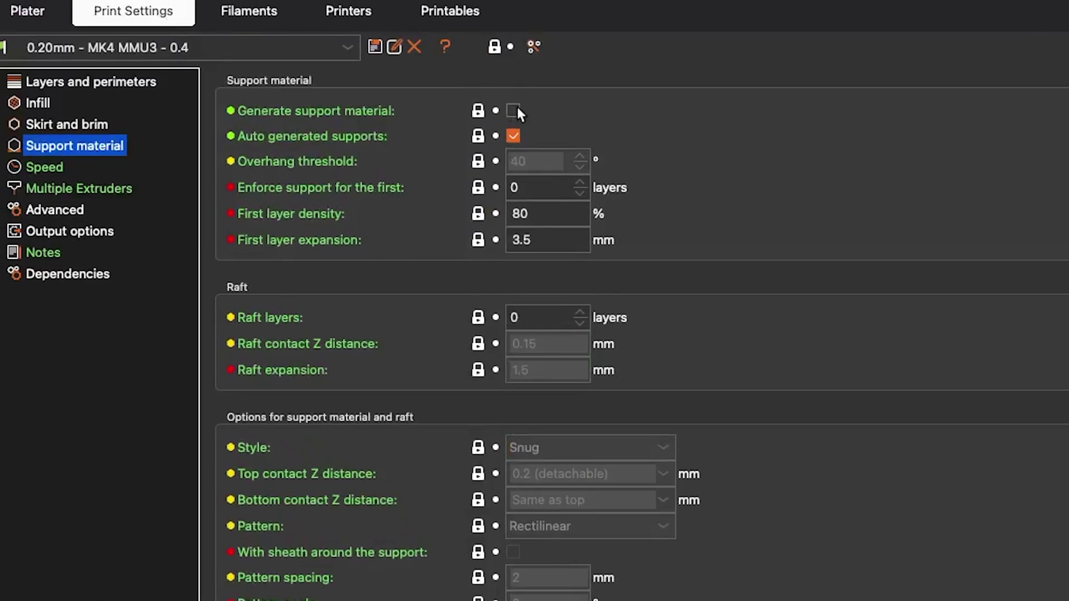
{"action": "left_click", "coordinate": [516, 108]}
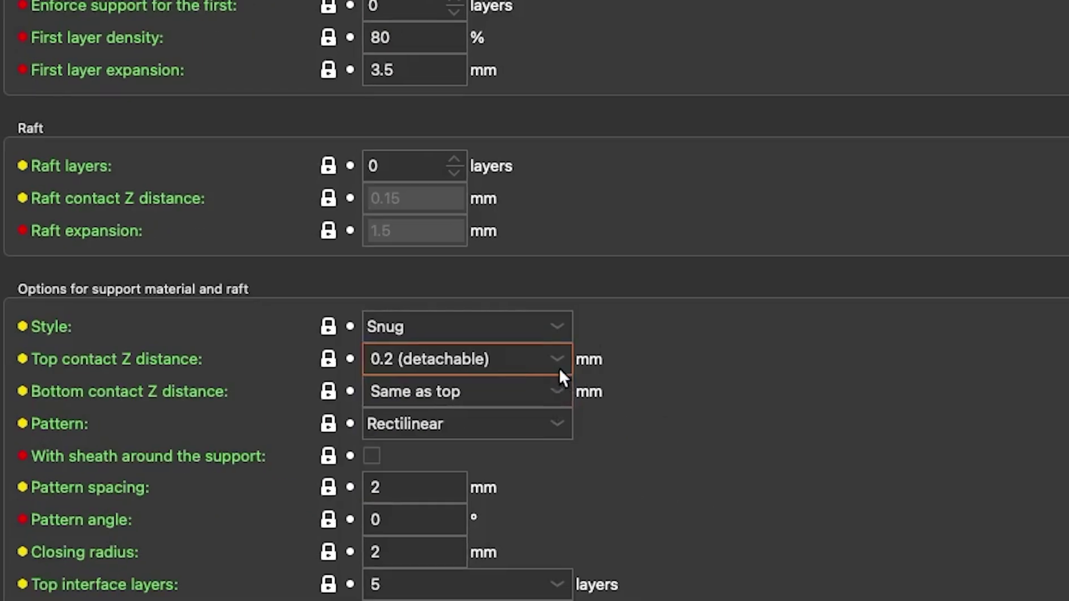
{"action": "left_click", "coordinate": [559, 369]}
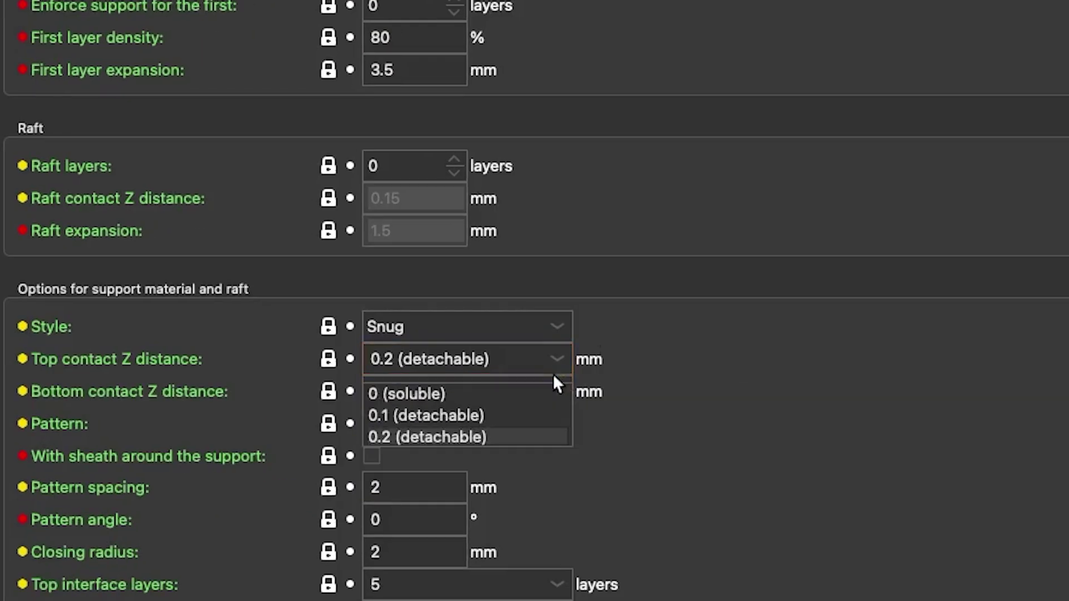
{"action": "left_click", "coordinate": [541, 390]}
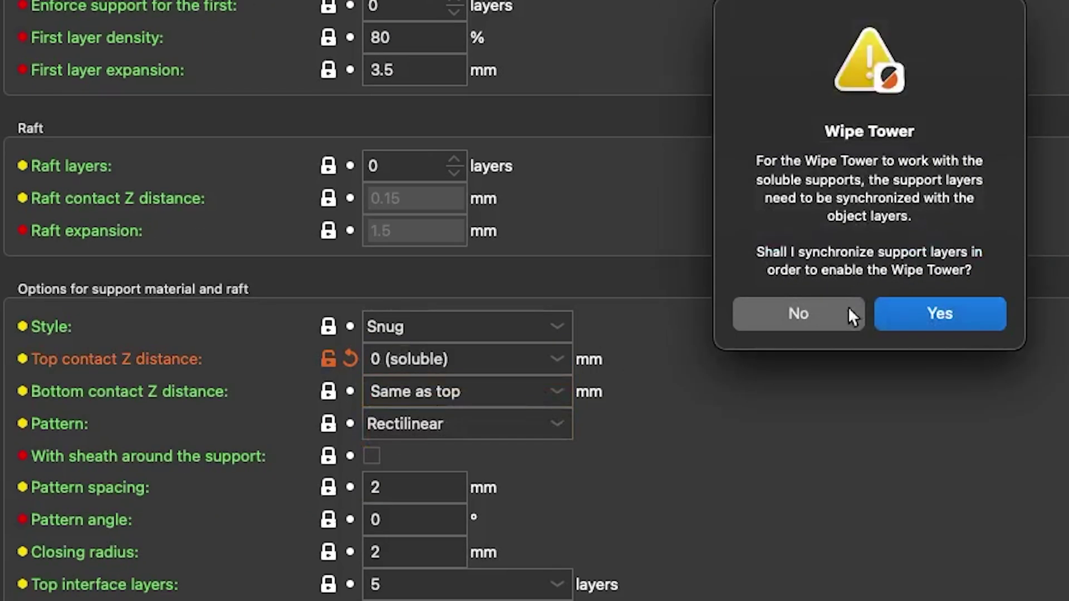
{"action": "left_click", "coordinate": [946, 314]}
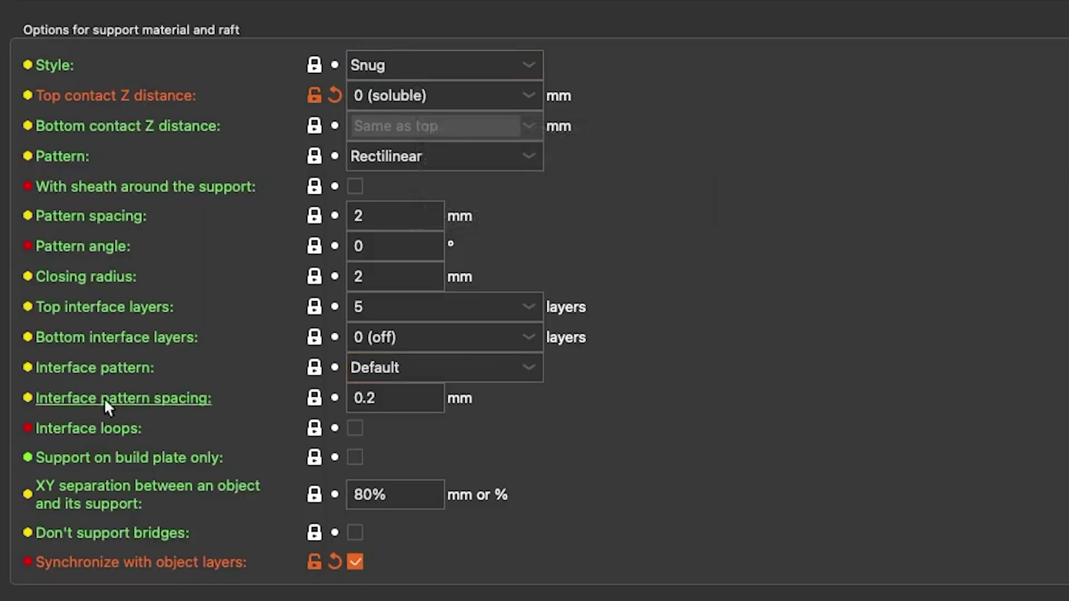
Step: Slice the pyramid and lower the layer slider to examine the supports under each step
{"action": "left_click", "coordinate": [375, 399]}
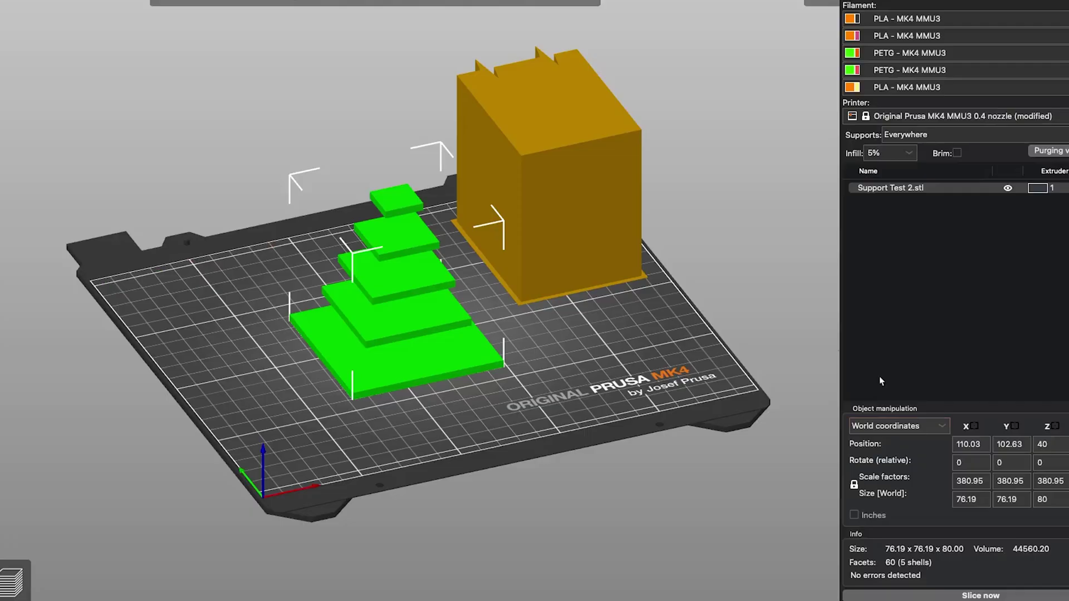
{"action": "left_click", "coordinate": [1016, 595]}
{"action": "scroll", "coordinate": [562, 355], "scroll_direction": "up", "scroll_amount": 10}
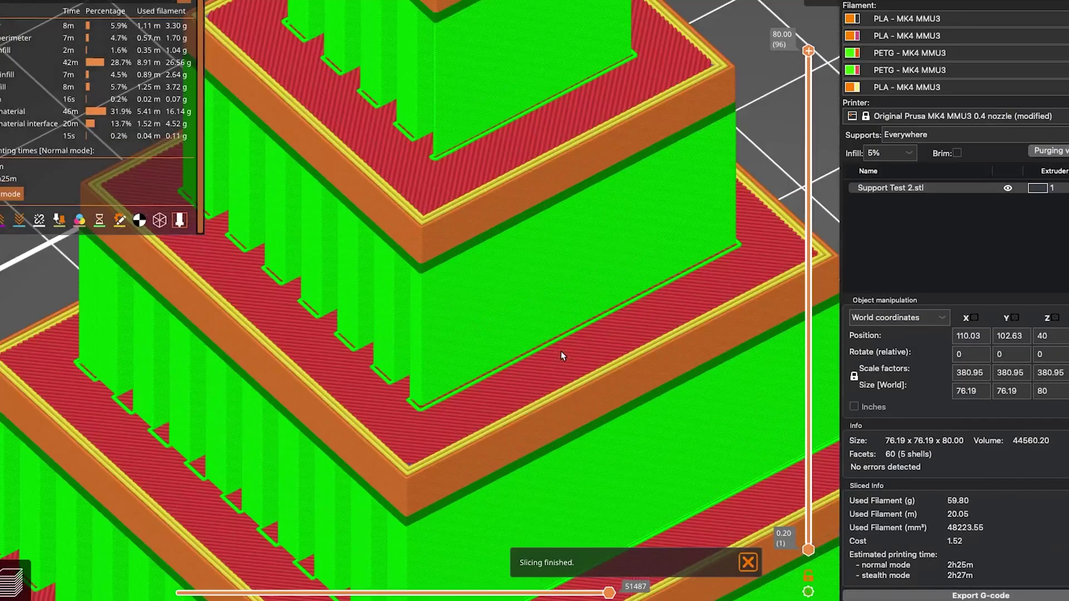
{"action": "left_click_drag", "start_coordinate": [808, 50], "coordinate": [809, 195]}
{"action": "scroll", "coordinate": [650, 299], "scroll_direction": "up", "scroll_amount": 2}
{"action": "scroll", "coordinate": [620, 298], "scroll_direction": "down", "scroll_amount": 8}
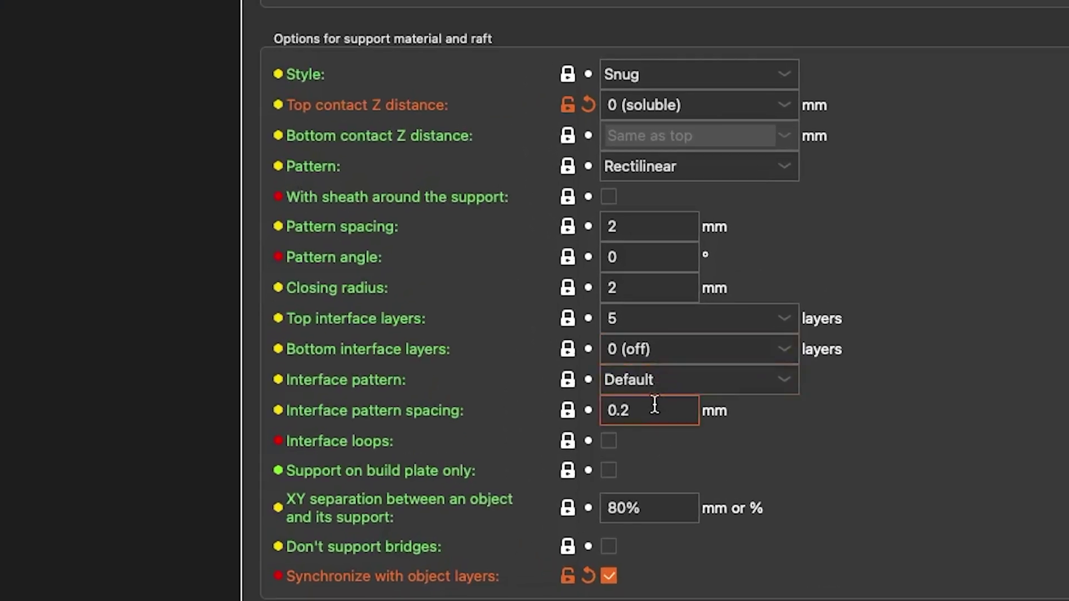
Step: Set the interface pattern spacing to 0 and reslice the pyramid
{"action": "double_click", "coordinate": [655, 405]}
{"action": "type", "text": "0"}
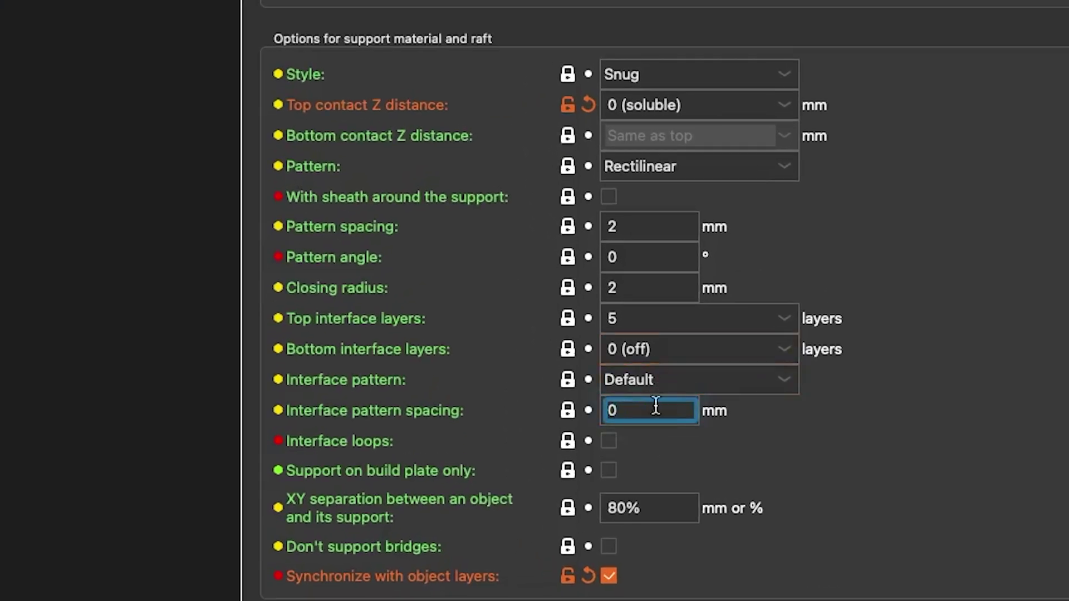
{"action": "left_click", "coordinate": [933, 285]}
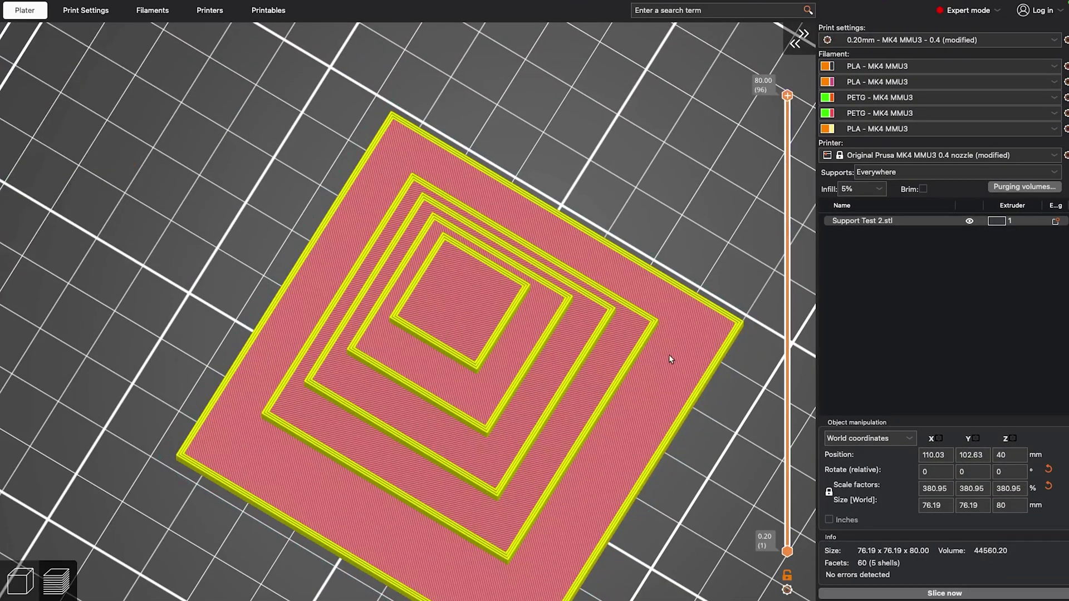
{"action": "left_click", "coordinate": [945, 593]}
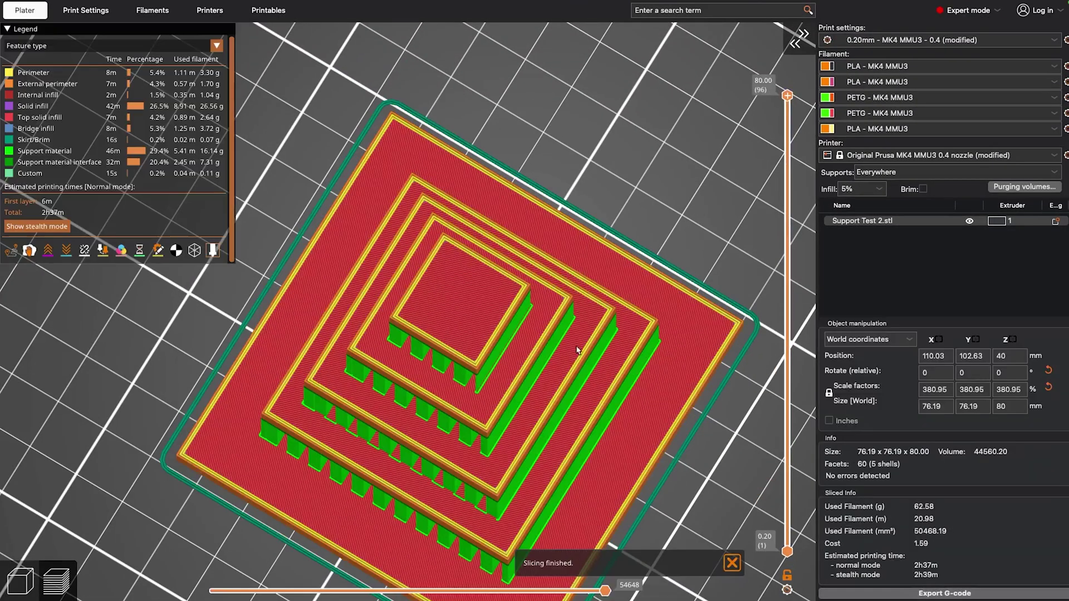
{"action": "scroll", "coordinate": [787, 106], "scroll_direction": "down", "scroll_amount": 18}
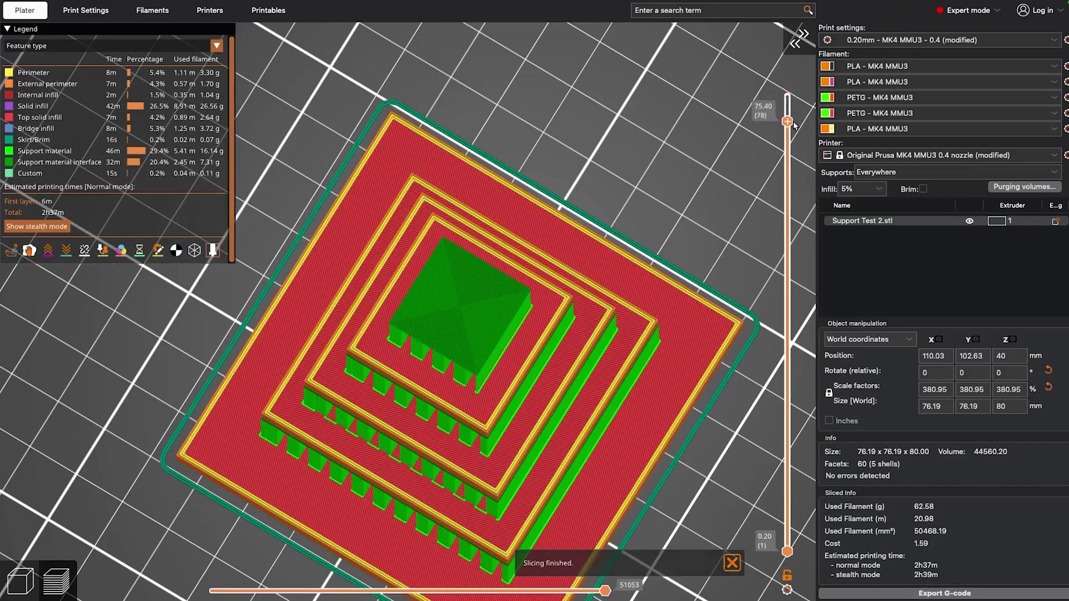
{"action": "scroll", "coordinate": [557, 314], "scroll_direction": "up", "scroll_amount": 6}
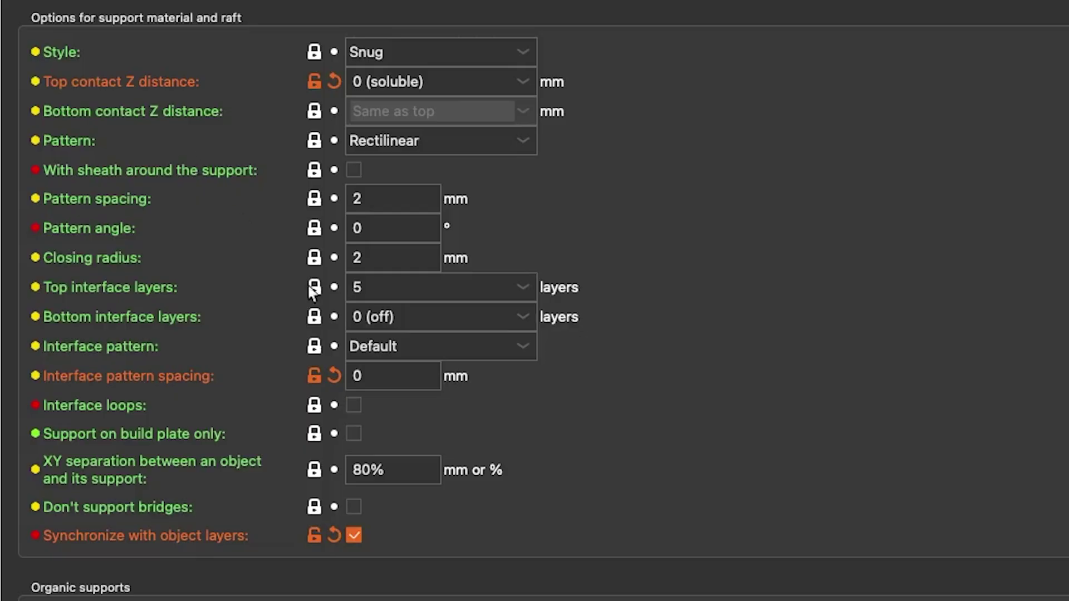
Step: Switch the interface pattern to Rectilinear and lower the preview to the support top
{"action": "left_click", "coordinate": [482, 351]}
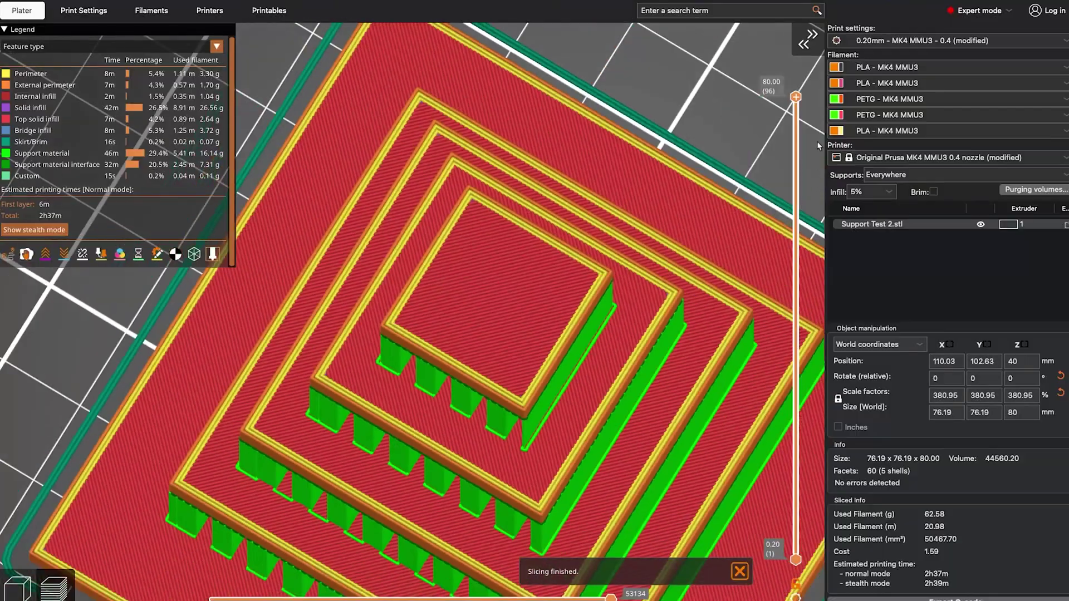
{"action": "left_click_drag", "start_coordinate": [796, 96], "coordinate": [800, 123]}
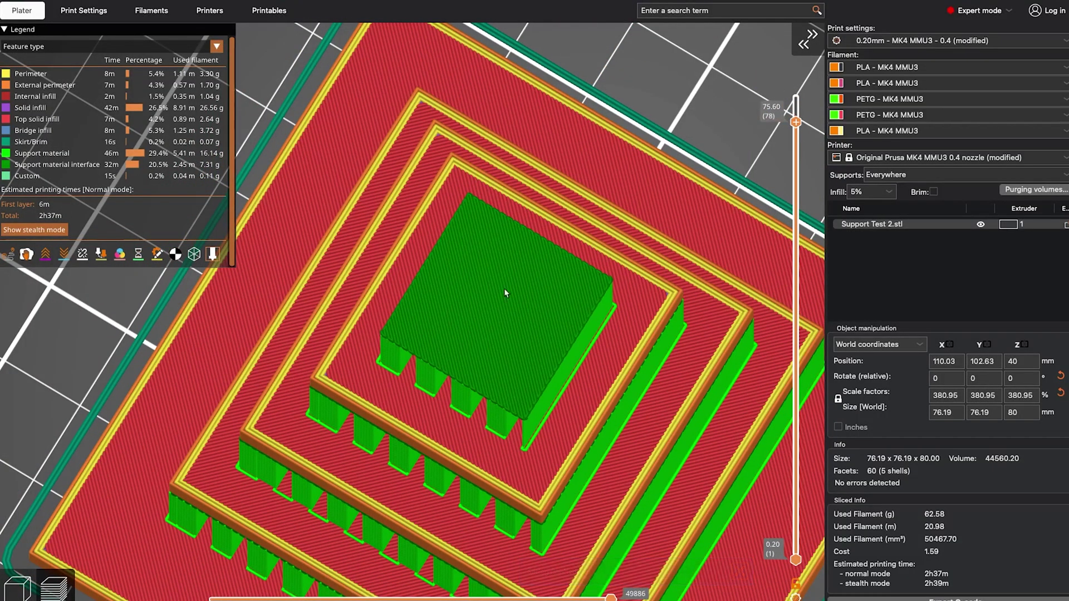
{"action": "scroll", "coordinate": [506, 294], "scroll_direction": "down", "scroll_amount": 5}
Step: Set both the support and support interface extruders to 3
{"action": "left_click", "coordinate": [84, 10]}
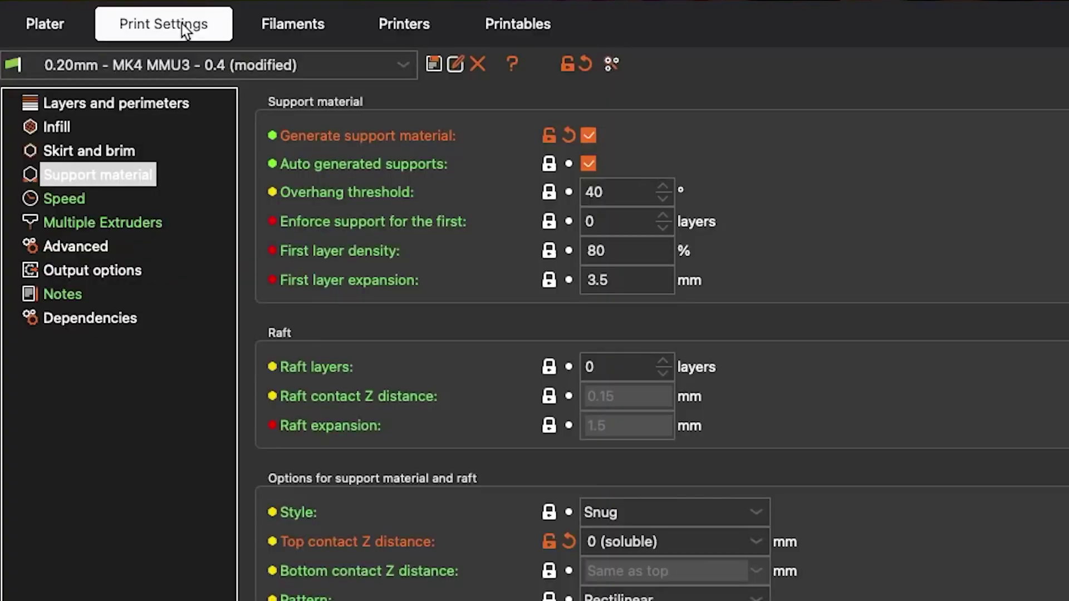
{"action": "left_click", "coordinate": [117, 225]}
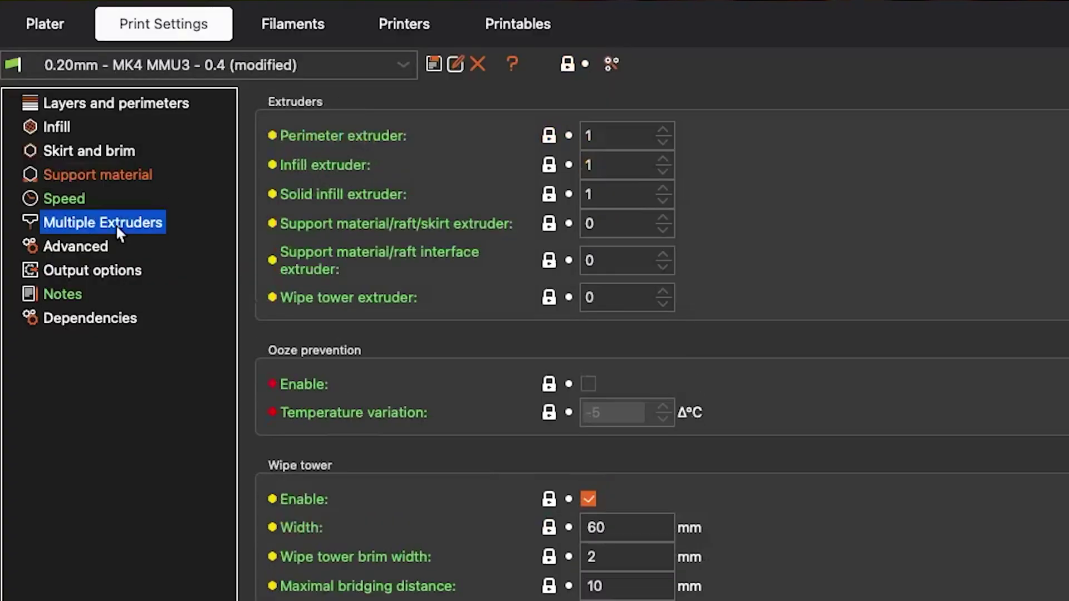
{"action": "left_click", "coordinate": [664, 218]}
{"action": "left_click", "coordinate": [663, 218]}
{"action": "left_click", "coordinate": [663, 218]}
{"action": "left_click", "coordinate": [664, 255]}
{"action": "left_click", "coordinate": [664, 254]}
{"action": "left_click", "coordinate": [664, 254]}
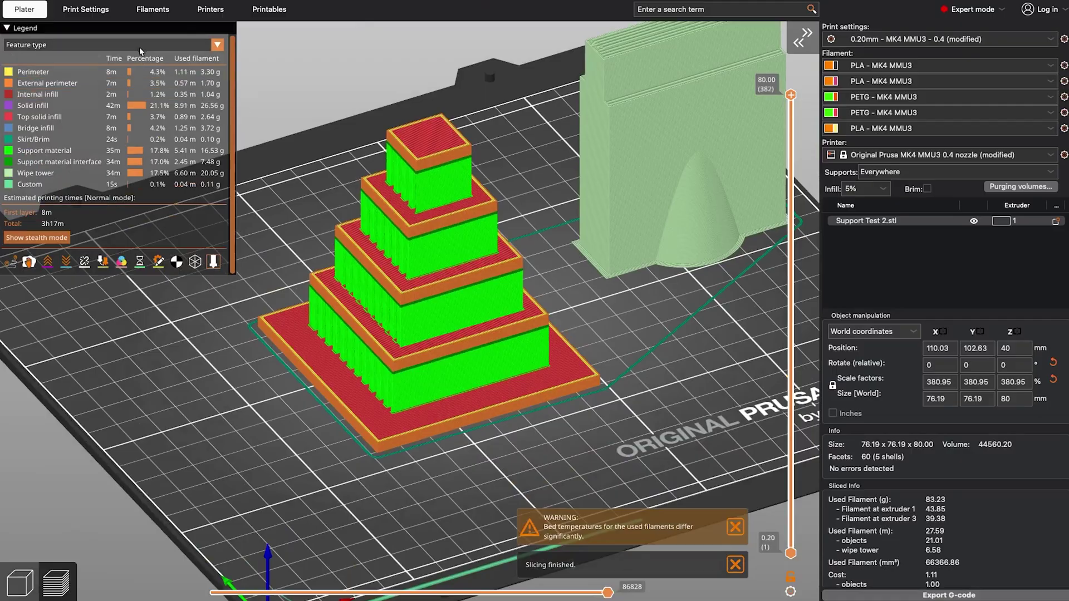
Step: Colour the sliced preview by extruder using Color Print
{"action": "left_click", "coordinate": [136, 45]}
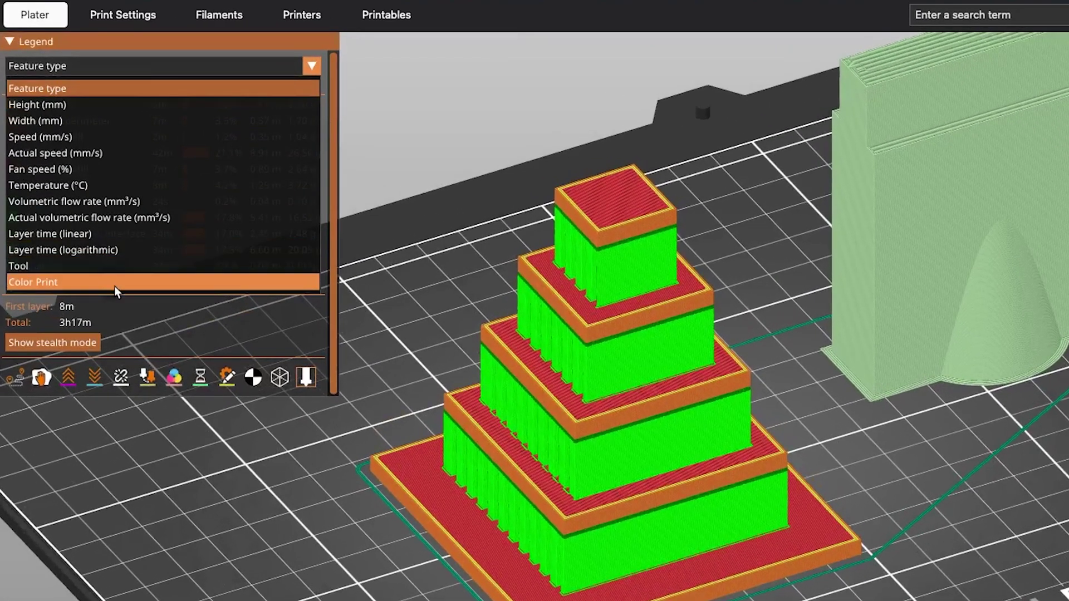
{"action": "left_click", "coordinate": [115, 286]}
{"action": "scroll", "coordinate": [618, 359], "scroll_direction": "down", "scroll_amount": 3}
{"action": "scroll", "coordinate": [779, 323], "scroll_direction": "up", "scroll_amount": 3}
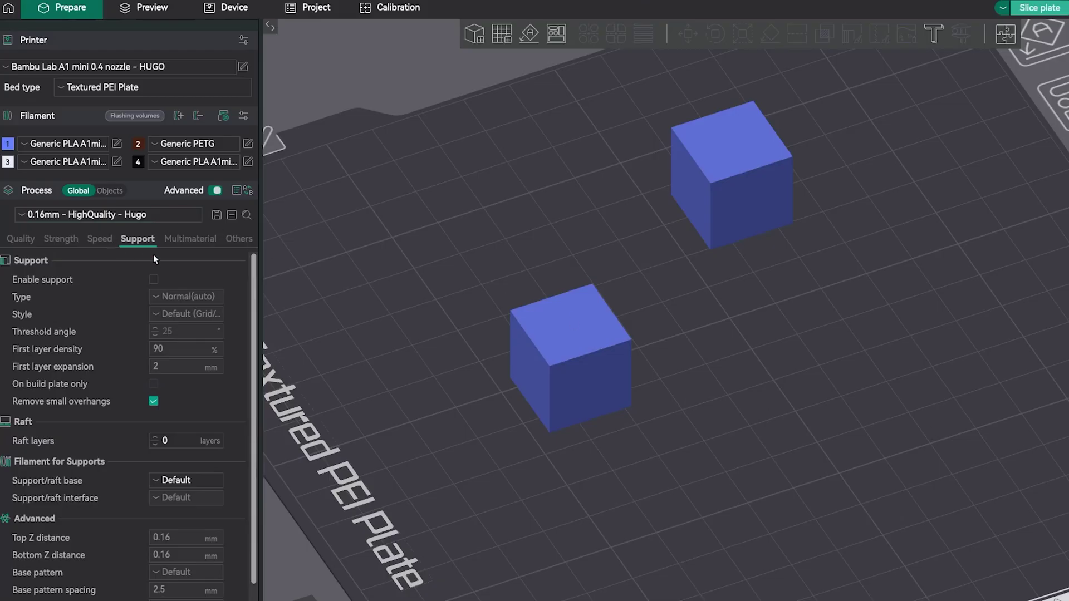
Step: Enable supports with 5 top interface layers and 0 mm top interface spacing
{"action": "left_click", "coordinate": [153, 279]}
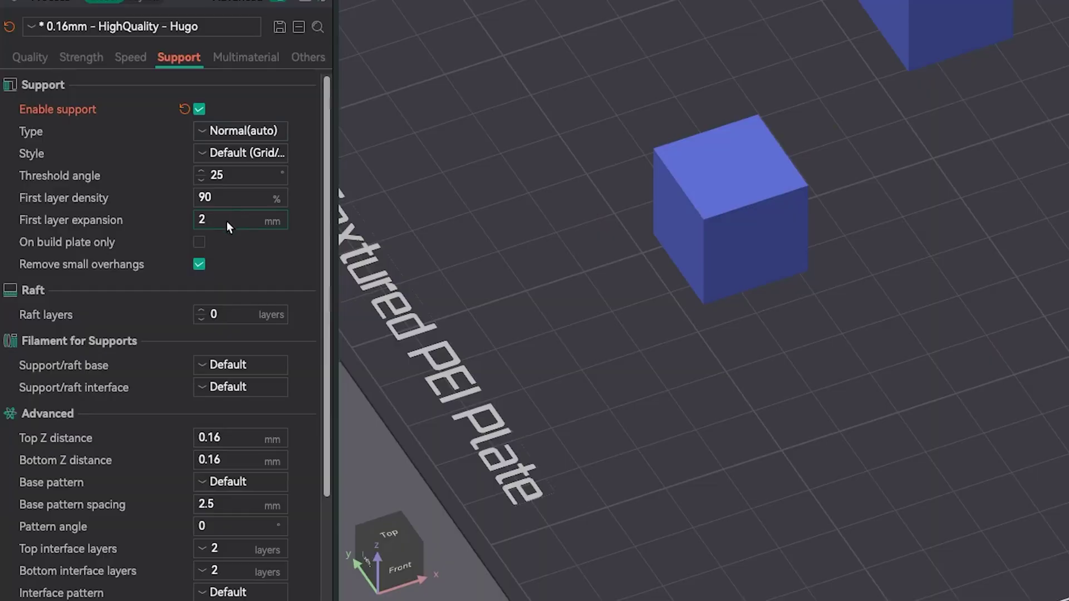
{"action": "scroll", "coordinate": [222, 236], "scroll_direction": "down", "scroll_amount": 4}
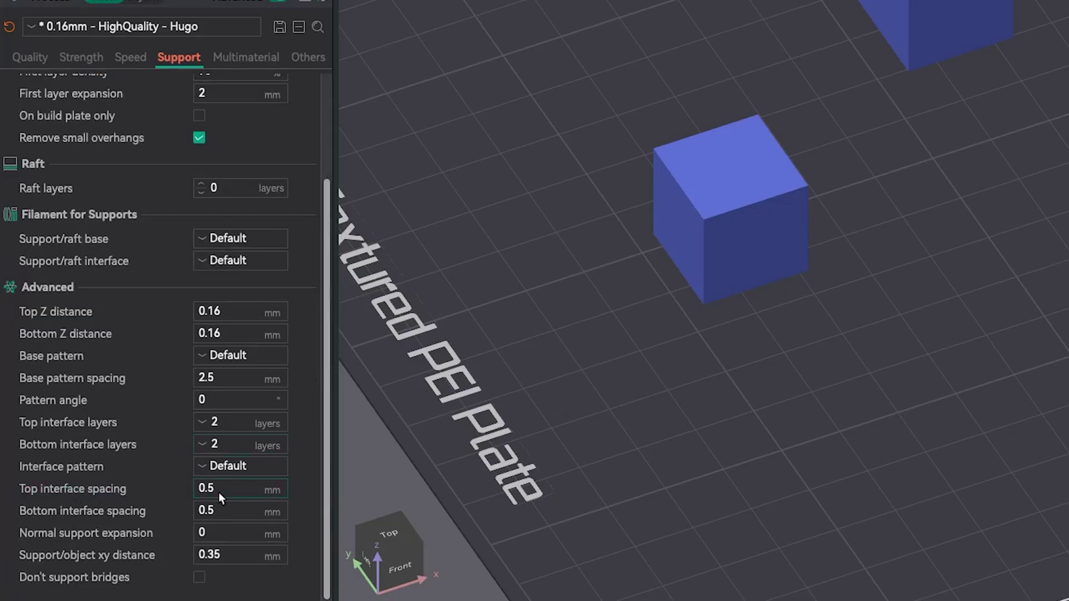
{"action": "scroll", "coordinate": [219, 492], "scroll_direction": "up", "scroll_amount": 3}
{"action": "left_click", "coordinate": [236, 573]}
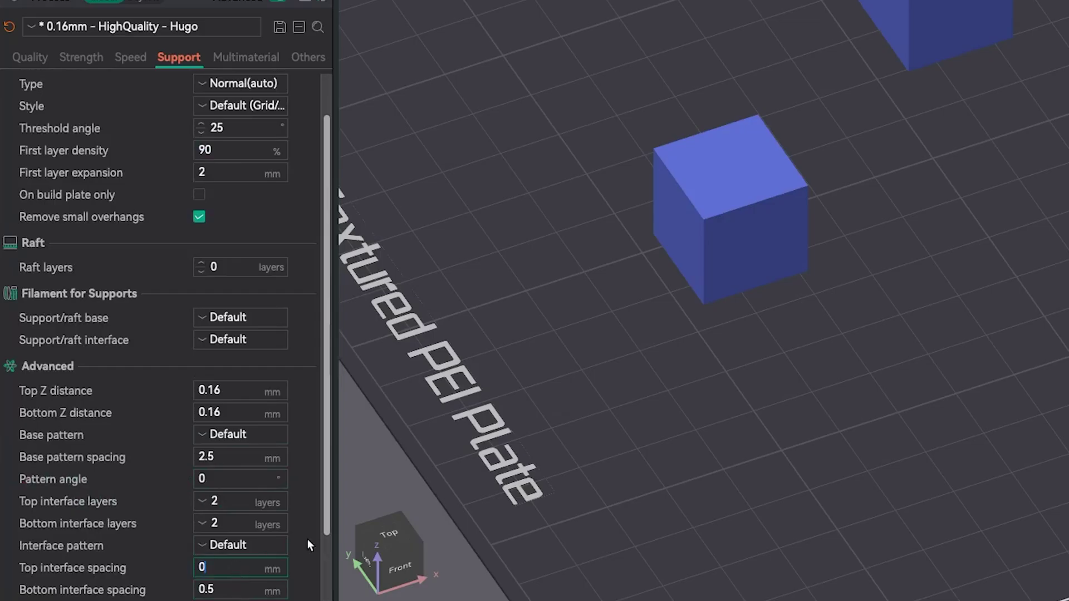
{"action": "scroll", "coordinate": [268, 511], "scroll_direction": "down", "scroll_amount": 3}
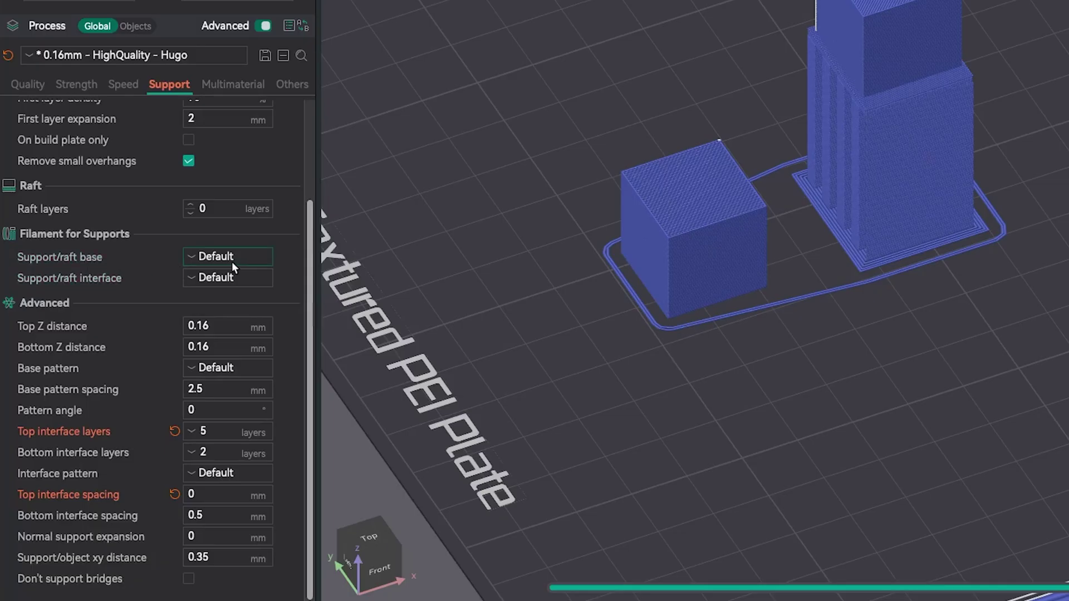
{"action": "mouse_move", "coordinate": [228, 259]}
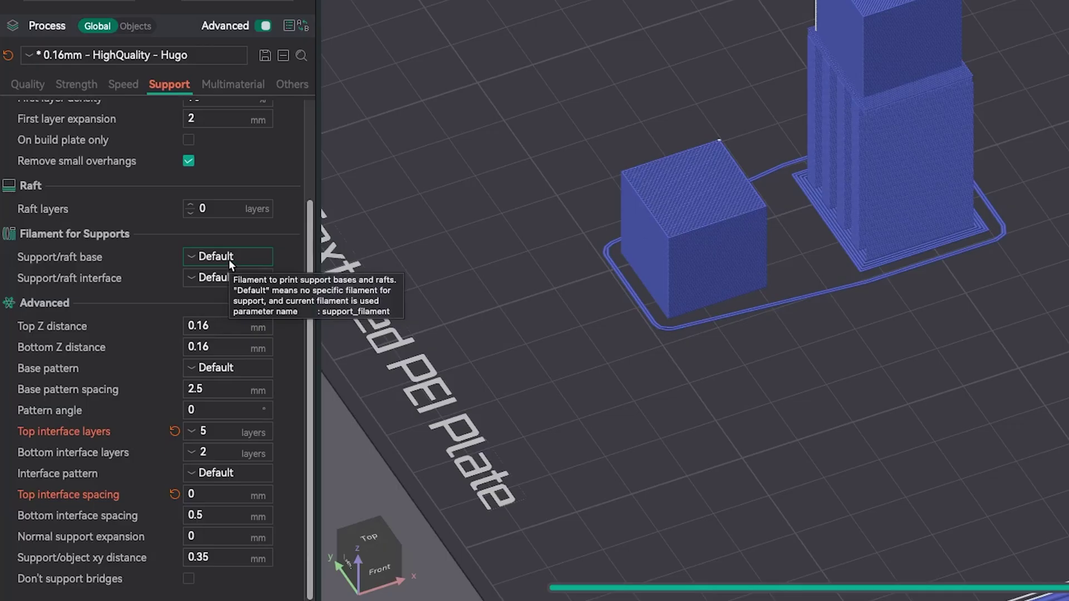
Step: Set support base and support interface filament to 2 PETG and slice the plate
{"action": "left_click", "coordinate": [229, 259]}
{"action": "left_click", "coordinate": [242, 512]}
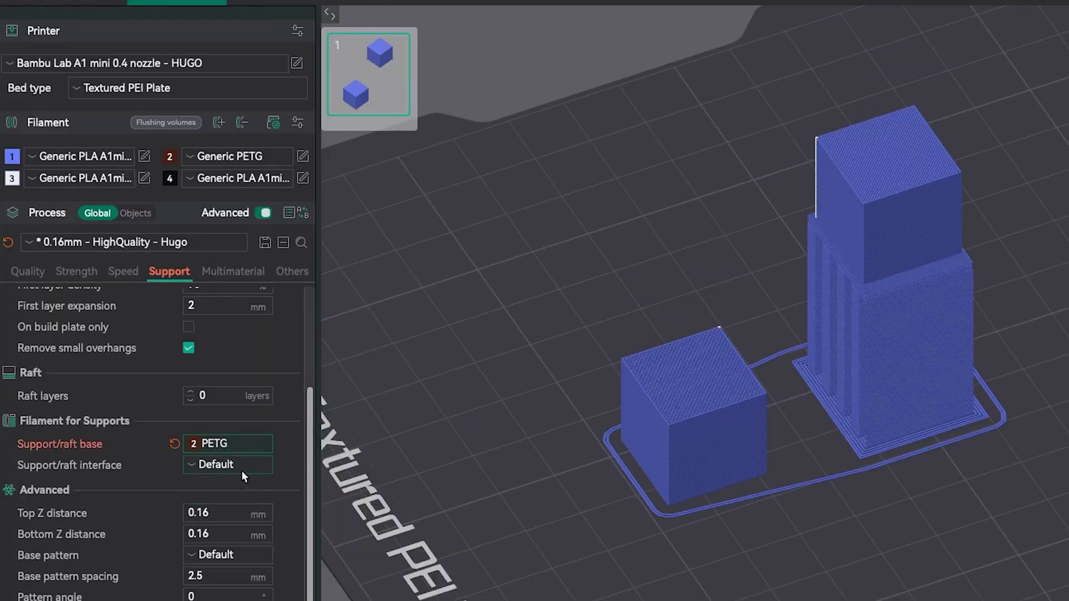
{"action": "left_click", "coordinate": [242, 468]}
{"action": "left_click", "coordinate": [238, 533]}
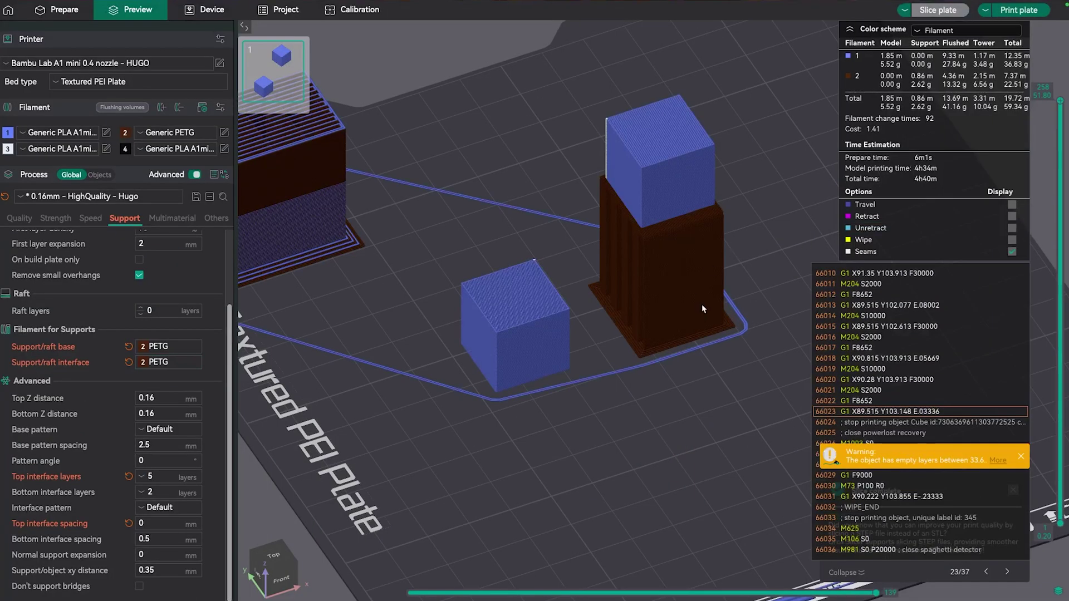
Step: Colour the preview by Line Type and view the supports from the left
{"action": "left_click_drag", "start_coordinate": [701, 304], "coordinate": [710, 276]}
{"action": "scroll", "coordinate": [711, 277], "scroll_direction": "up", "scroll_amount": 6}
{"action": "scroll", "coordinate": [670, 286], "scroll_direction": "down", "scroll_amount": 3}
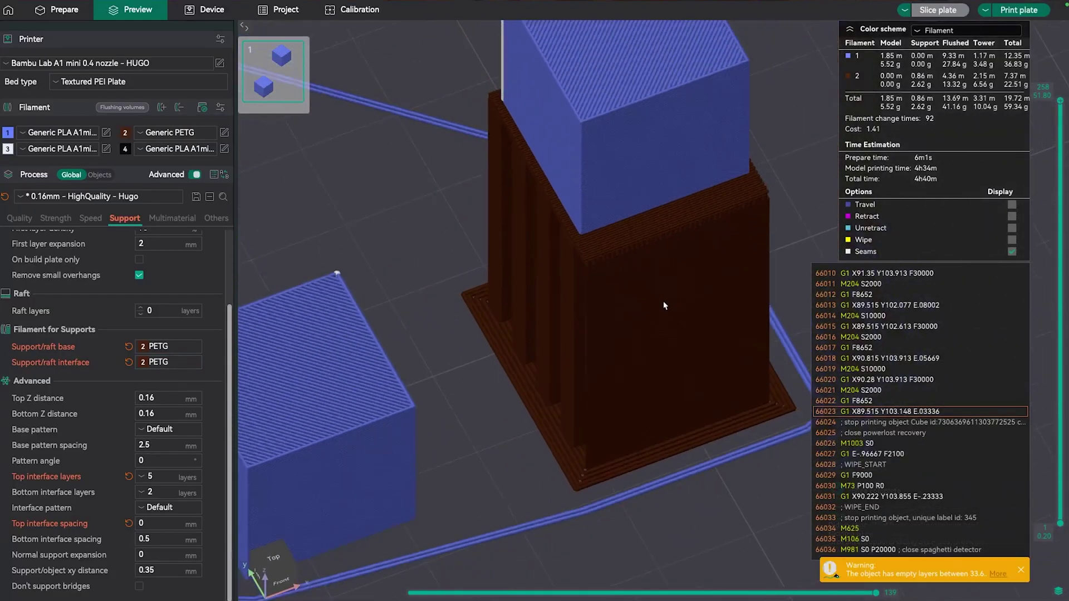
{"action": "left_click", "coordinate": [932, 30]}
{"action": "left_click", "coordinate": [940, 45]}
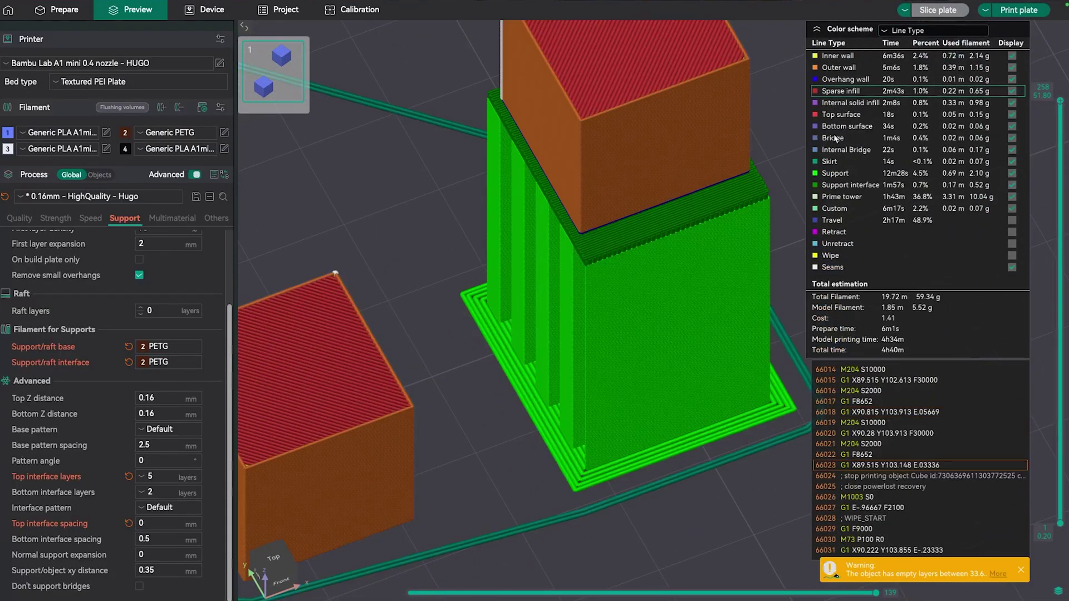
{"action": "scroll", "coordinate": [712, 188], "scroll_direction": "up", "scroll_amount": 5}
{"action": "key", "text": "5"}
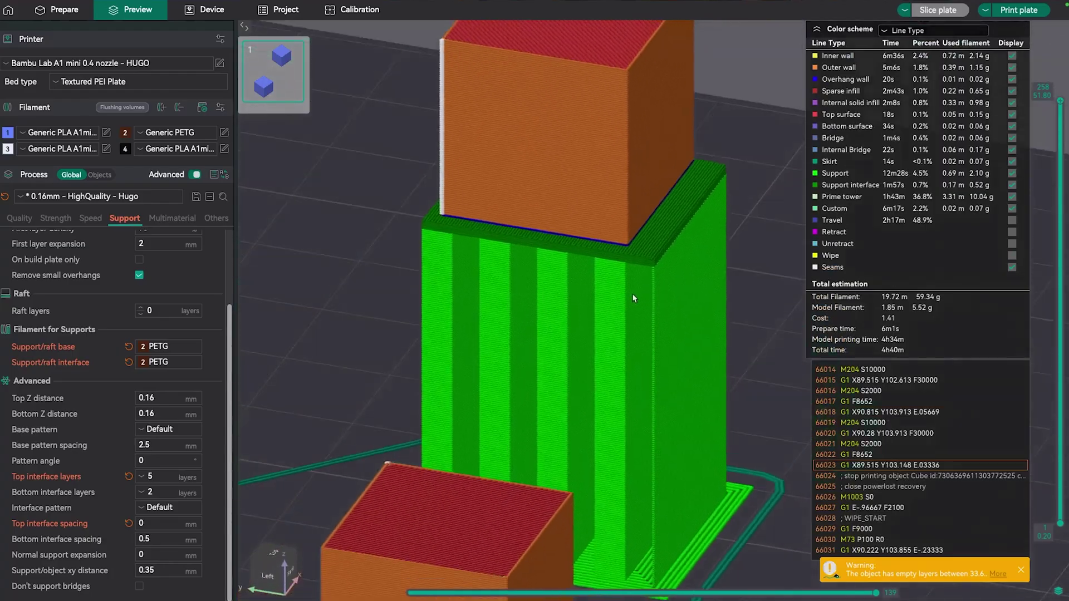
{"action": "scroll", "coordinate": [645, 279], "scroll_direction": "up", "scroll_amount": 5}
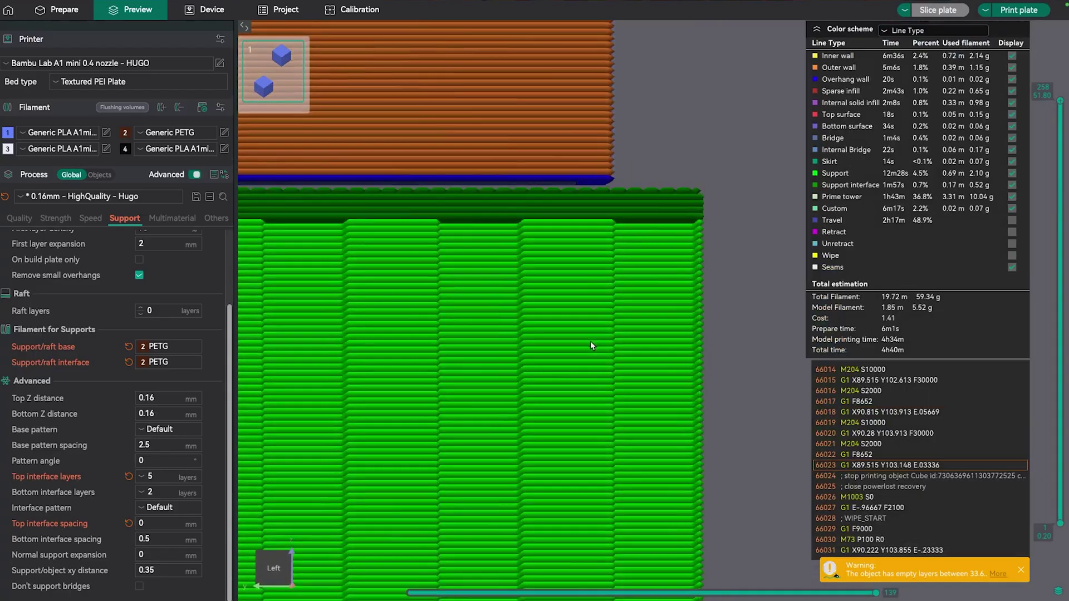
{"action": "scroll", "coordinate": [590, 342], "scroll_direction": "down", "scroll_amount": 5}
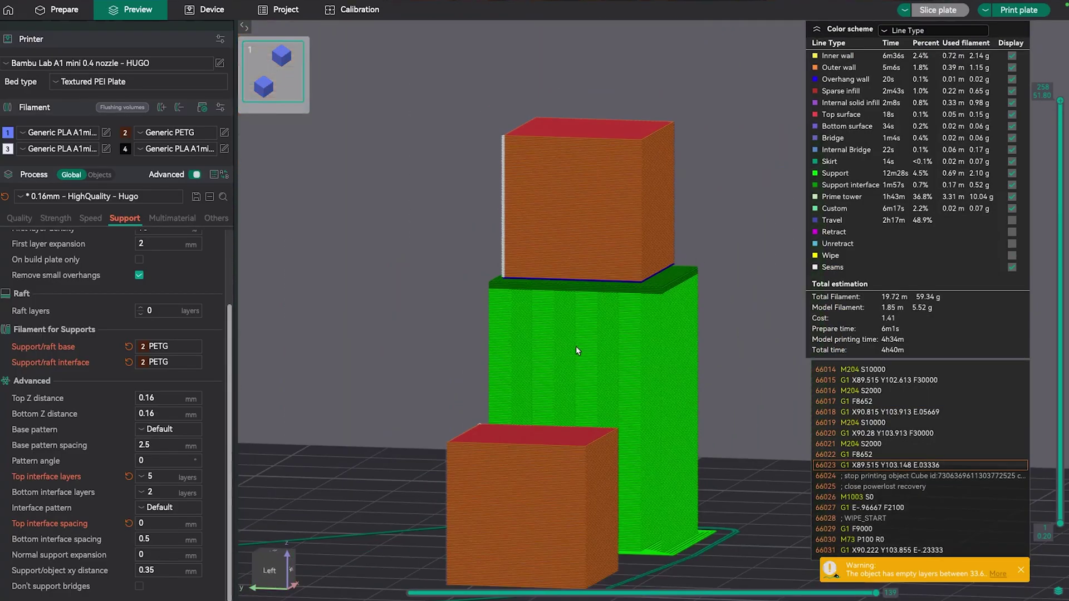
Step: Set the support Top Z distance to 0 and reslice the plate
{"action": "double_click", "coordinate": [159, 396]}
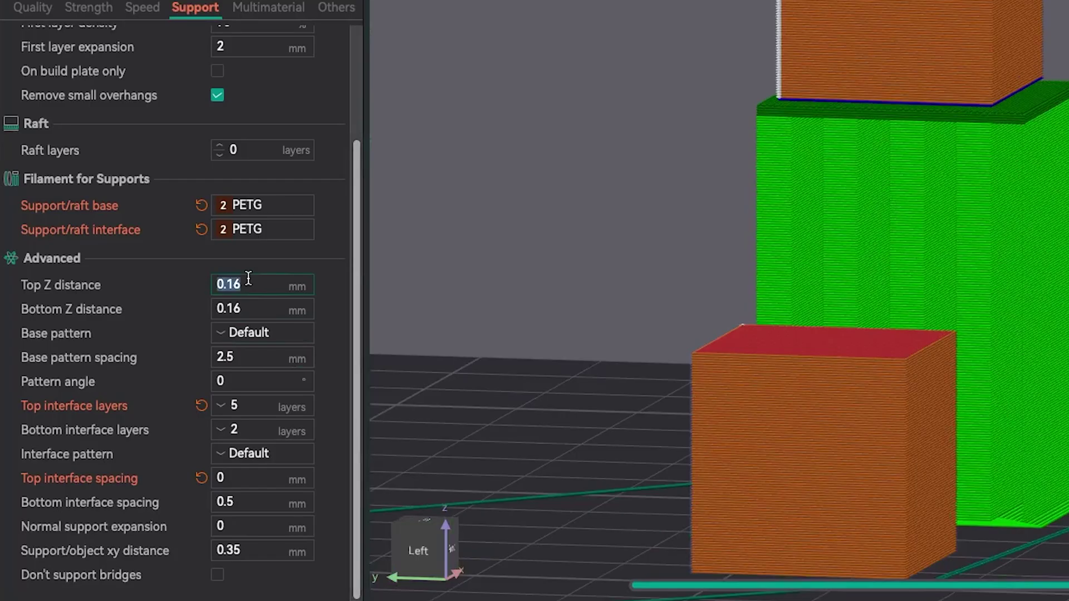
{"action": "key", "text": "Return"}
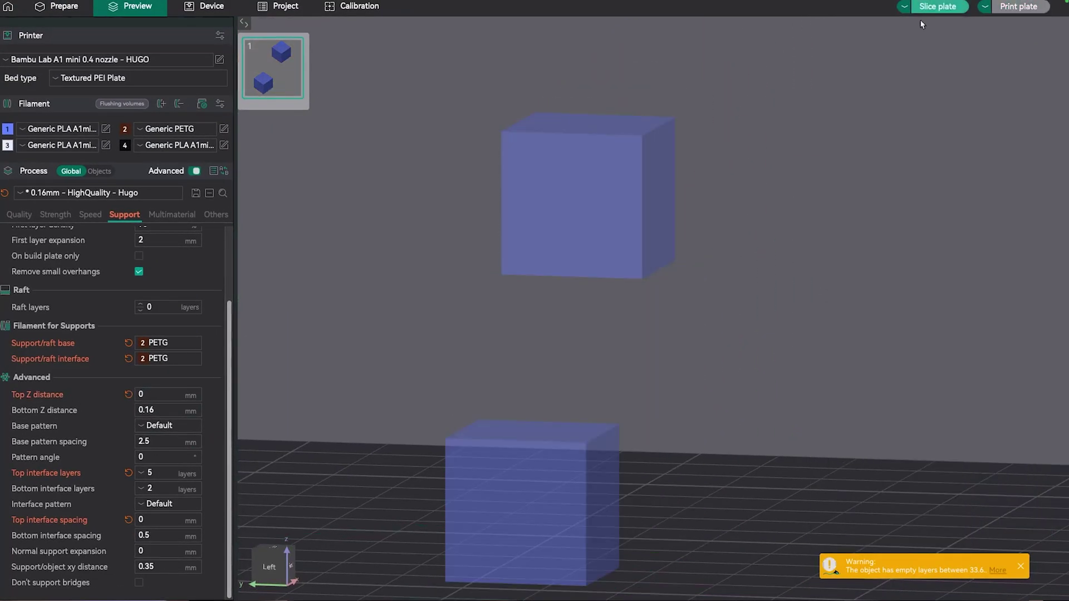
{"action": "left_click", "coordinate": [937, 7]}
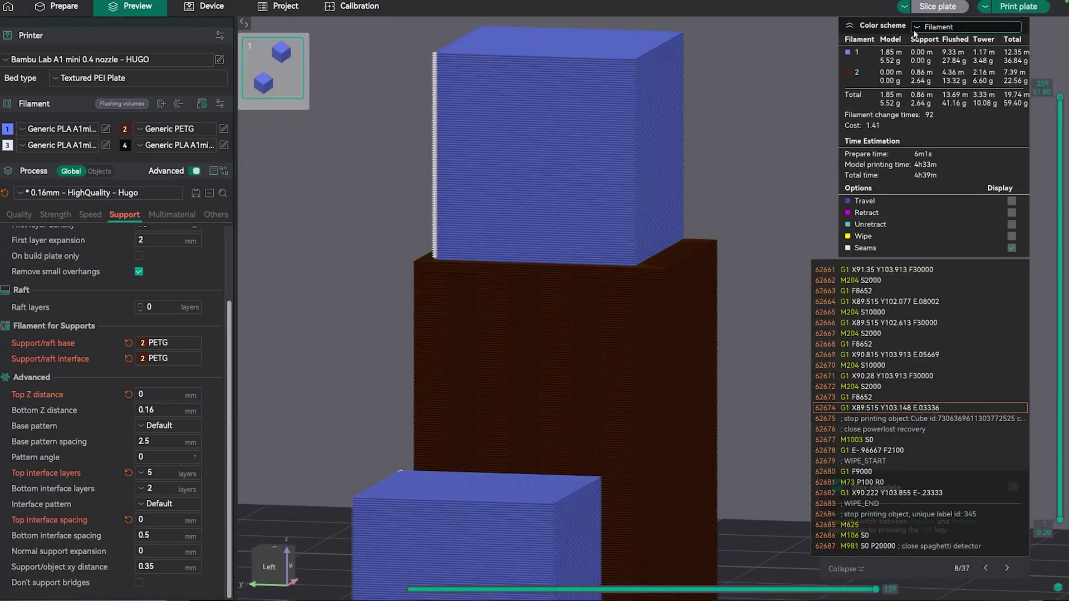
Step: Colour the preview by Line Type and step the layers to the interface under the raised cube
{"action": "left_click", "coordinate": [966, 27]}
{"action": "left_click", "coordinate": [941, 43]}
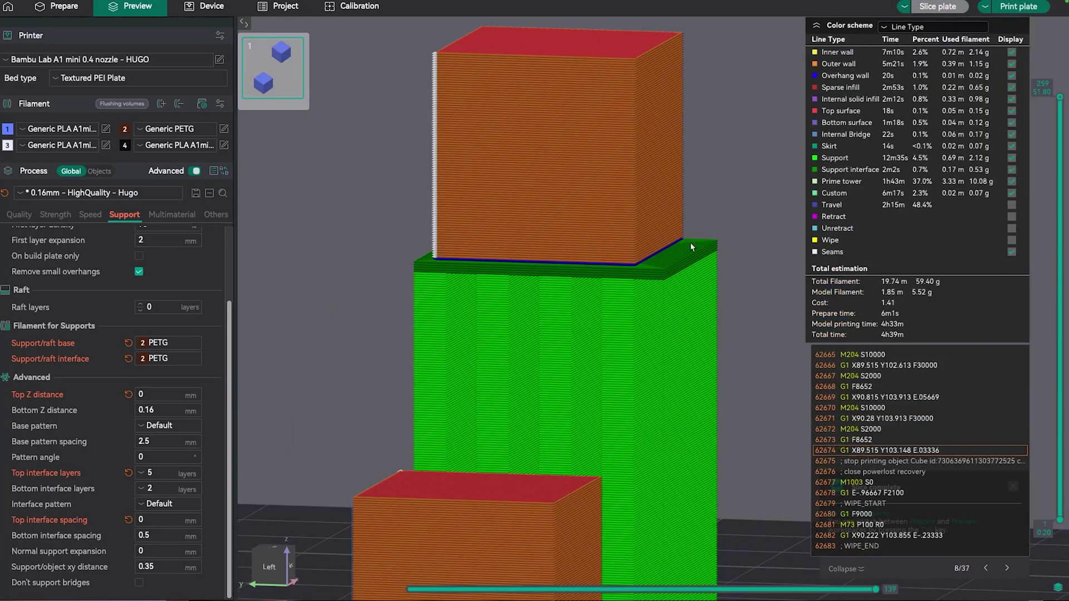
{"action": "scroll", "coordinate": [691, 247], "scroll_direction": "up", "scroll_amount": 8}
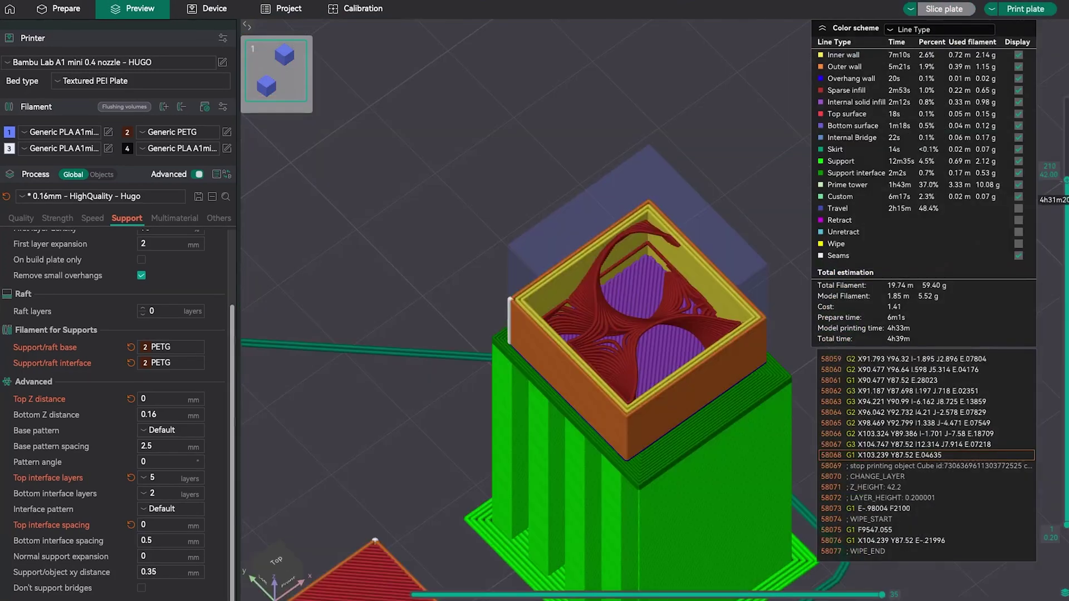
{"action": "key", "text": "Down"}
{"action": "key", "text": "Down"}
{"action": "key", "text": "Down"}
{"action": "key", "text": "Down"}
{"action": "key", "text": "Down"}
{"action": "key", "text": "Down"}
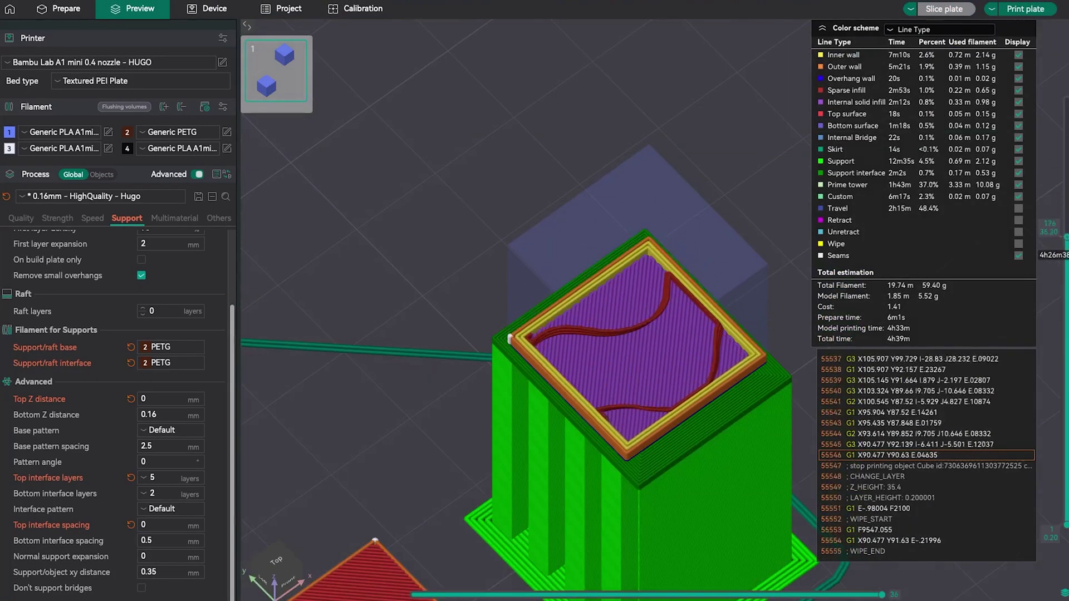
{"action": "key", "text": "Down"}
{"action": "key", "text": "Down"}
{"action": "key", "text": "Down"}
{"action": "key", "text": "Down"}
{"action": "key", "text": "Down"}
{"action": "key", "text": "Down"}
{"action": "key", "text": "Down"}
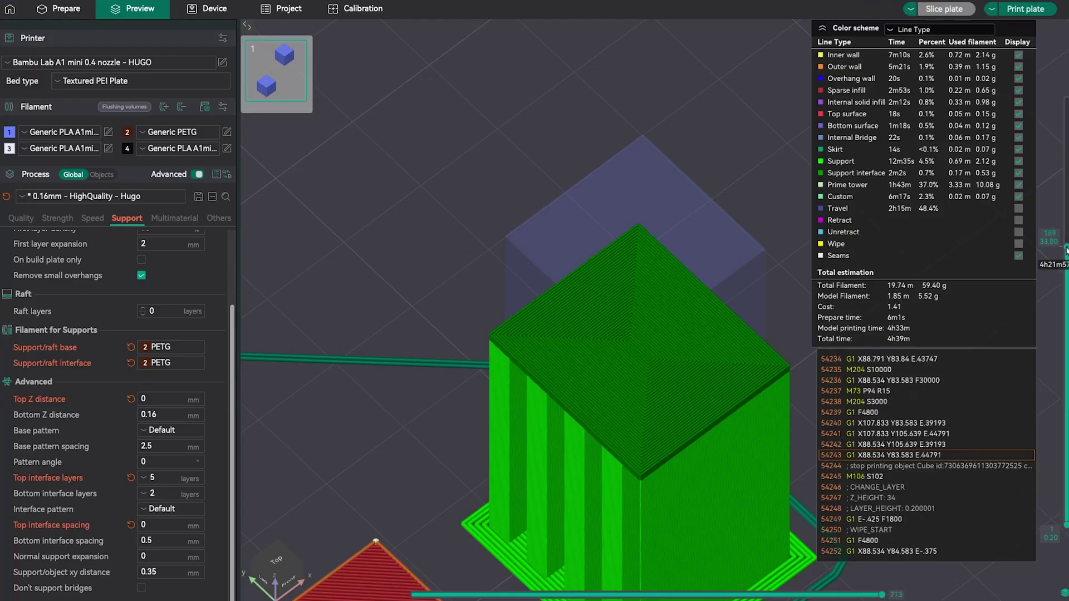
{"action": "key", "text": "Up"}
Step: Set the interface pattern to Rectilinear and view the interface layers coloured by Line Type
{"action": "left_click", "coordinate": [175, 508]}
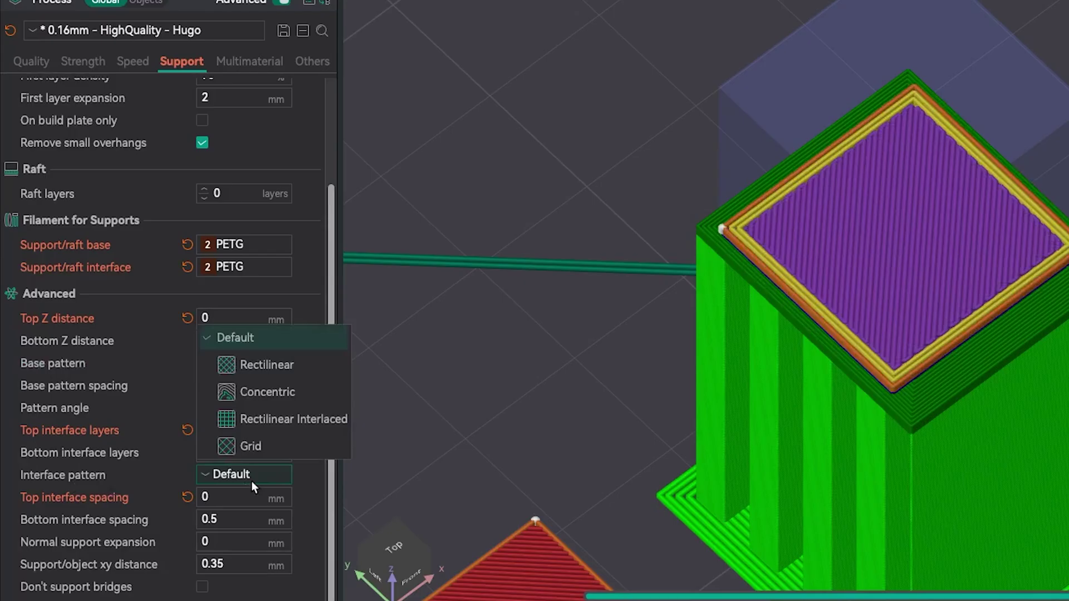
{"action": "left_click", "coordinate": [278, 366]}
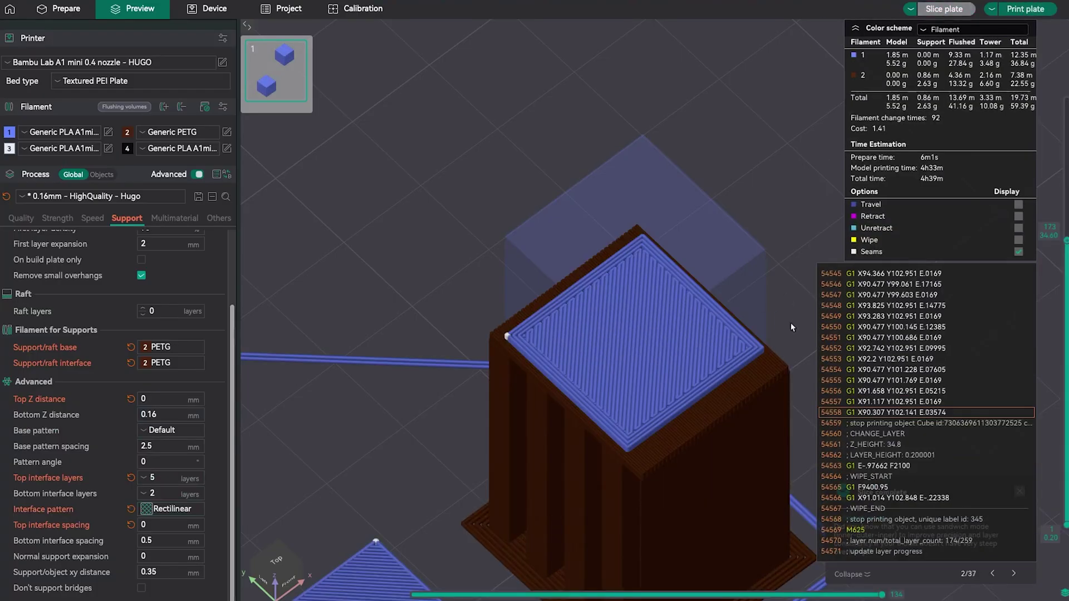
{"action": "left_click", "coordinate": [948, 31]}
{"action": "left_click", "coordinate": [948, 44]}
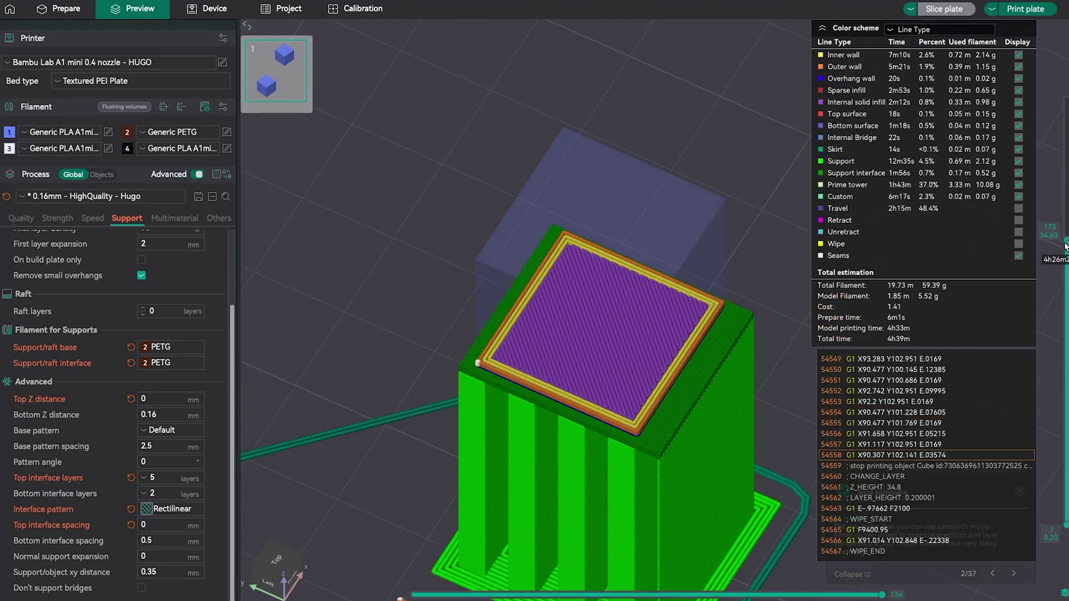
{"action": "scroll", "coordinate": [1065, 247], "scroll_direction": "down", "scroll_amount": 4}
{"action": "scroll", "coordinate": [639, 403], "scroll_direction": "up", "scroll_amount": 3}
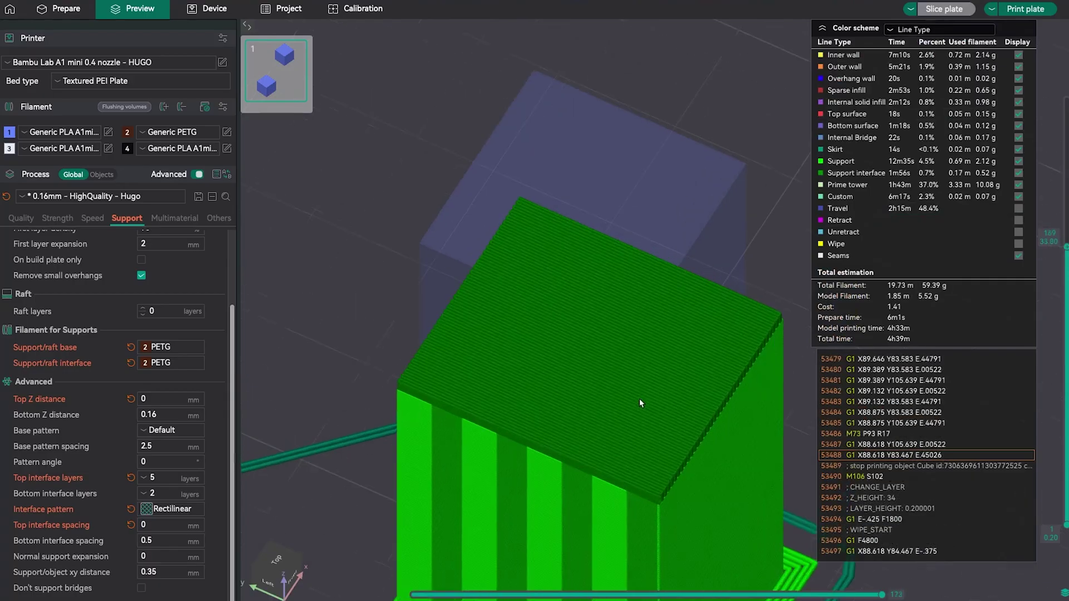
{"action": "scroll", "coordinate": [645, 387], "scroll_direction": "down", "scroll_amount": 3}
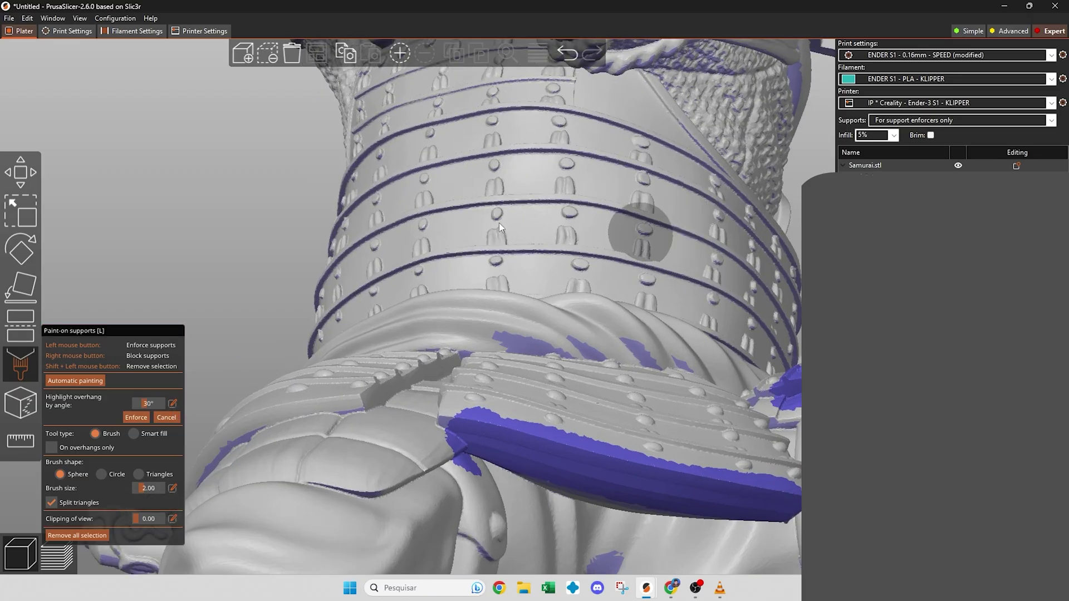
Step: Orbit the sliced Samurai model to a low side view of its painted supports
{"action": "scroll", "coordinate": [331, 204], "scroll_direction": "down", "scroll_amount": 5}
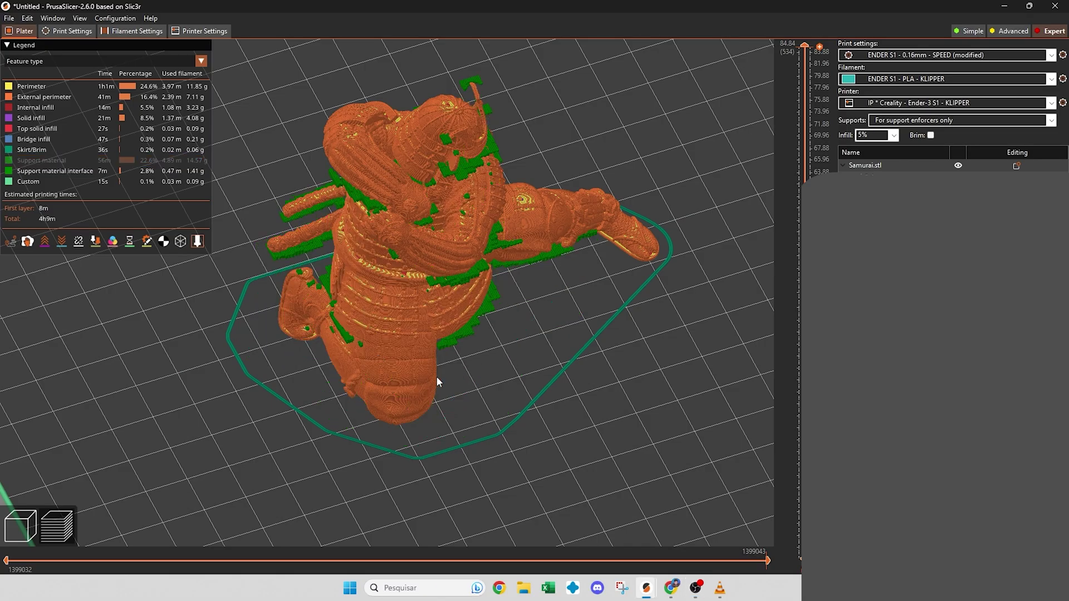
{"action": "left_click_drag", "start_coordinate": [437, 376], "coordinate": [489, 345]}
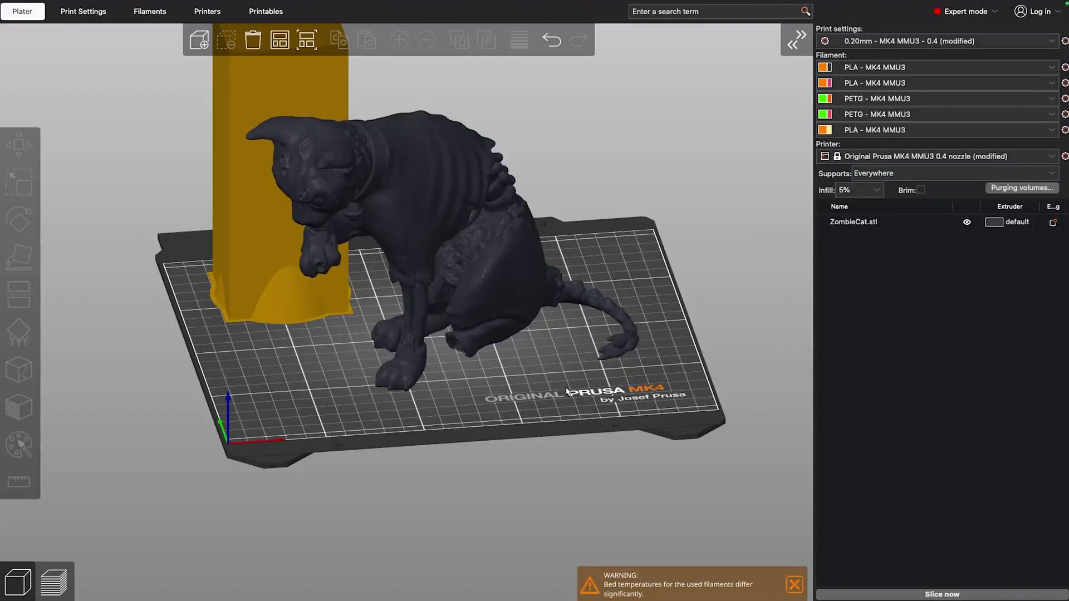
Step: Orbit over the bed and select ZombieCat, showing its 168.2% scale and 205.1 x 127.69 x 150 mm size
{"action": "mouse_move", "coordinate": [567, 391]}
{"action": "left_mouse_down"}
{"action": "mouse_move", "coordinate": [619, 386]}
{"action": "mouse_move", "coordinate": [559, 388]}
{"action": "mouse_move", "coordinate": [573, 390]}
{"action": "left_mouse_up"}
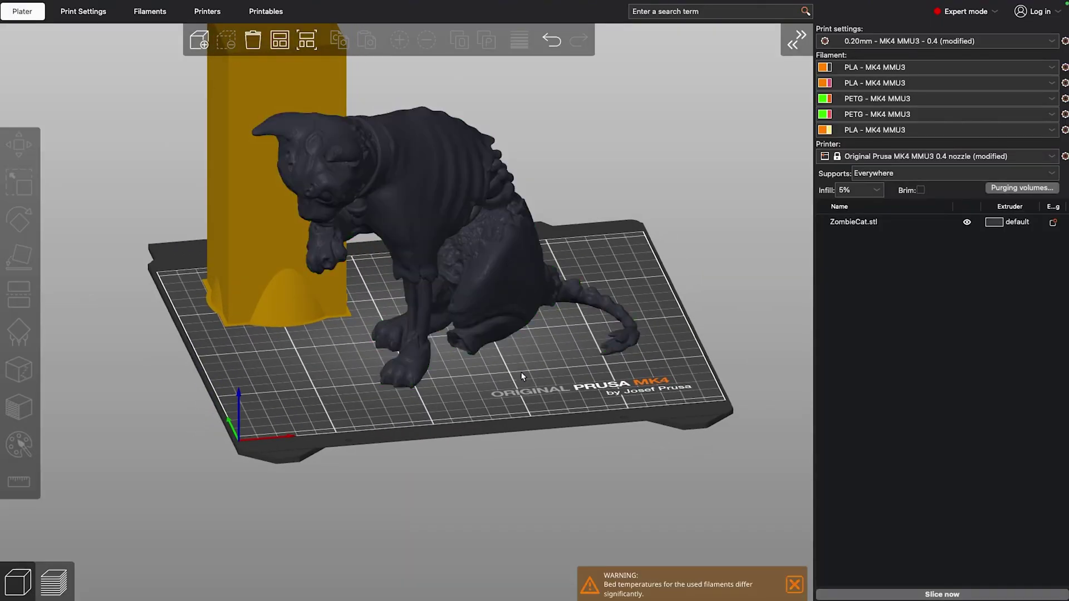
{"action": "left_click_drag", "start_coordinate": [522, 377], "coordinate": [599, 356]}
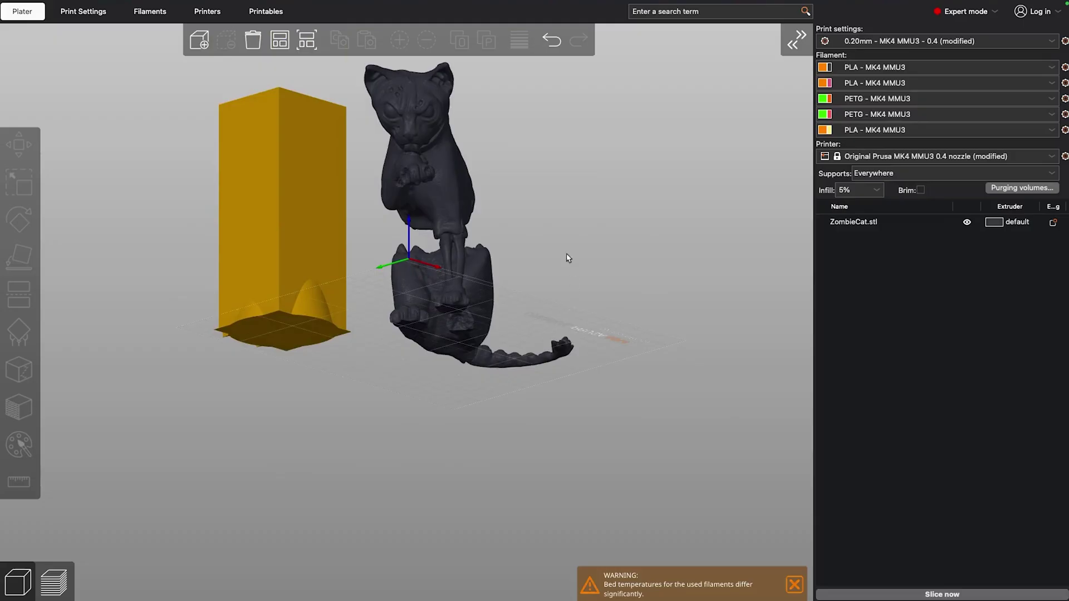
{"action": "left_click", "coordinate": [461, 273]}
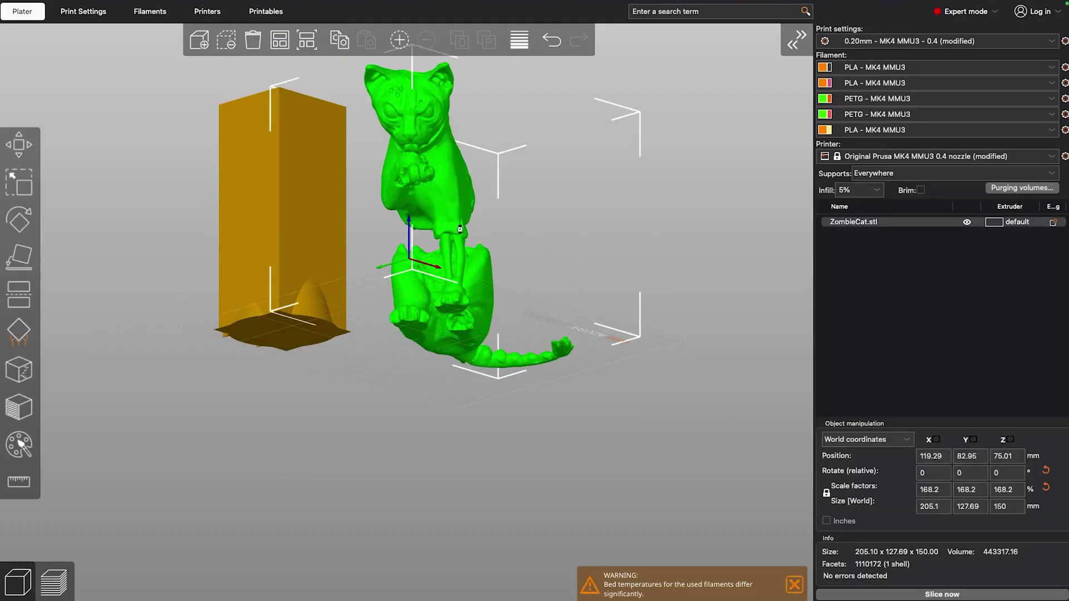
Step: Start paint-on supports, highlight overhangs steeper than 30° and enforce supports on them
{"action": "key", "text": "l"}
{"action": "left_click_drag", "start_coordinate": [460, 229], "coordinate": [542, 327]}
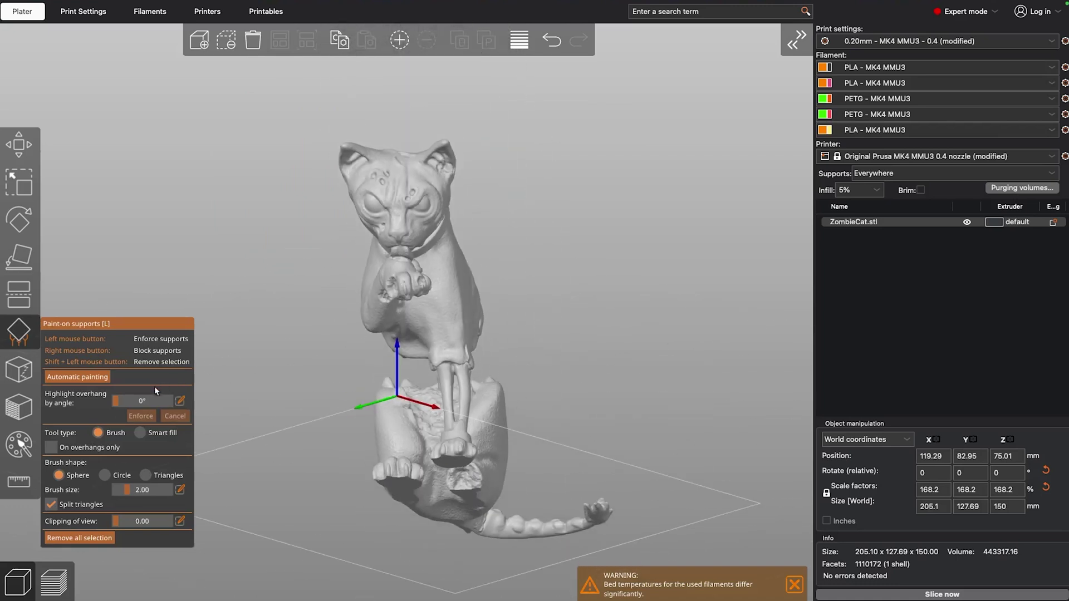
{"action": "left_click_drag", "start_coordinate": [116, 403], "coordinate": [134, 409]}
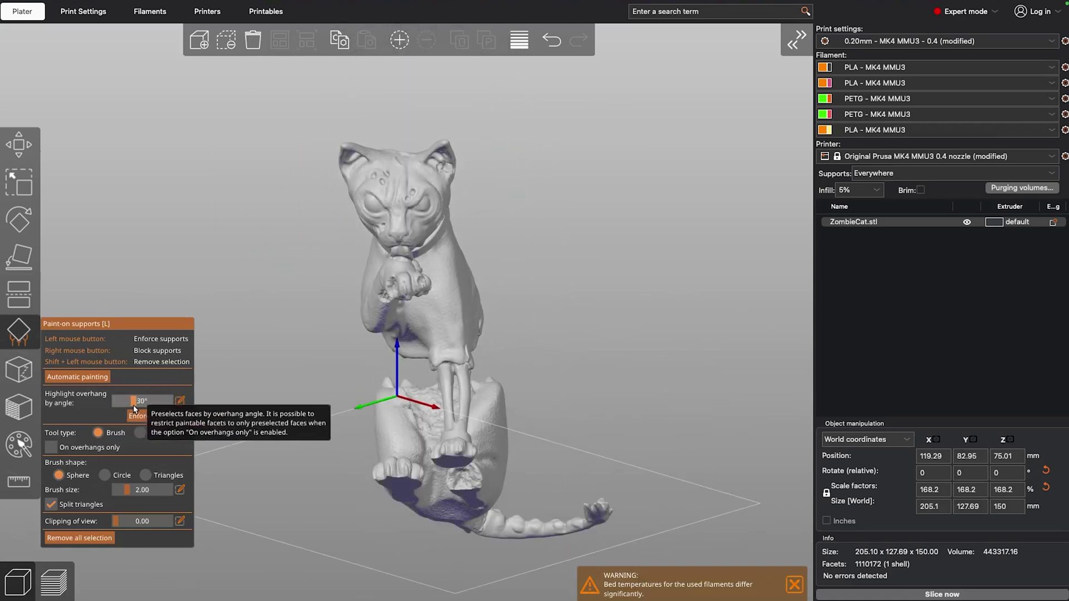
{"action": "mouse_move", "coordinate": [491, 315]}
{"action": "left_mouse_down"}
{"action": "mouse_move", "coordinate": [511, 262]}
{"action": "mouse_move", "coordinate": [489, 265]}
{"action": "mouse_move", "coordinate": [505, 269]}
{"action": "left_mouse_up"}
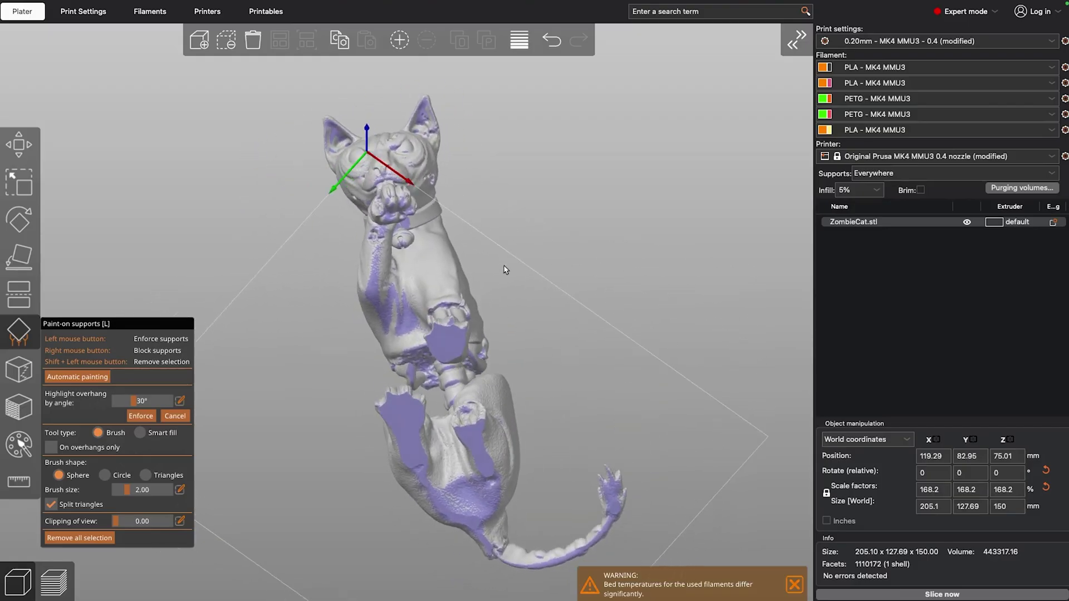
{"action": "left_click", "coordinate": [139, 416]}
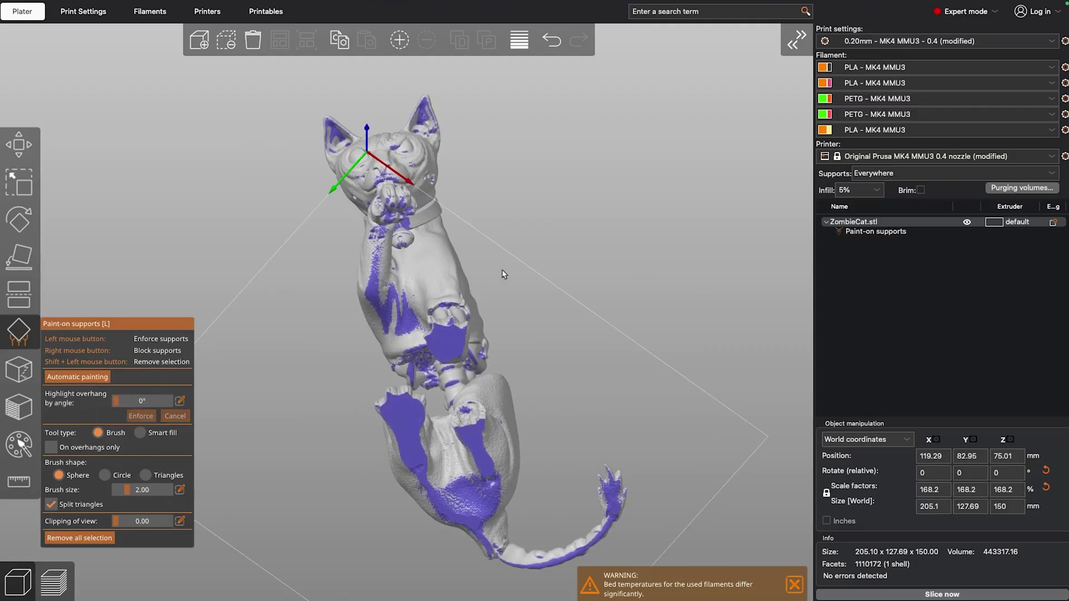
Step: Paint extra supports on the cat's arm and adjust the overhang highlight angle
{"action": "scroll", "coordinate": [493, 266], "scroll_direction": "up", "scroll_amount": 5}
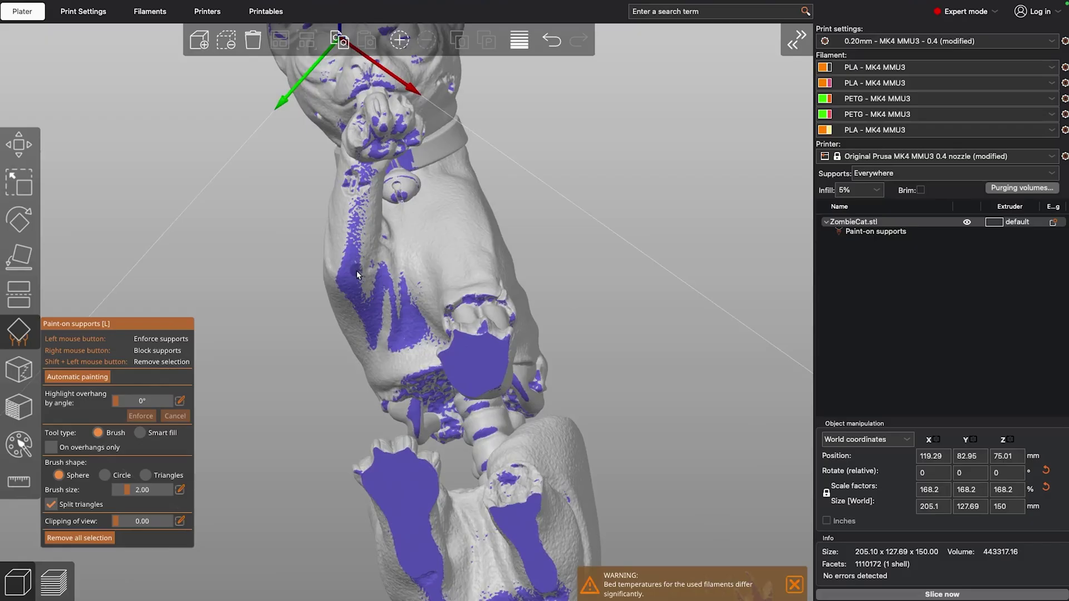
{"action": "left_click_drag", "start_coordinate": [357, 274], "coordinate": [365, 233]}
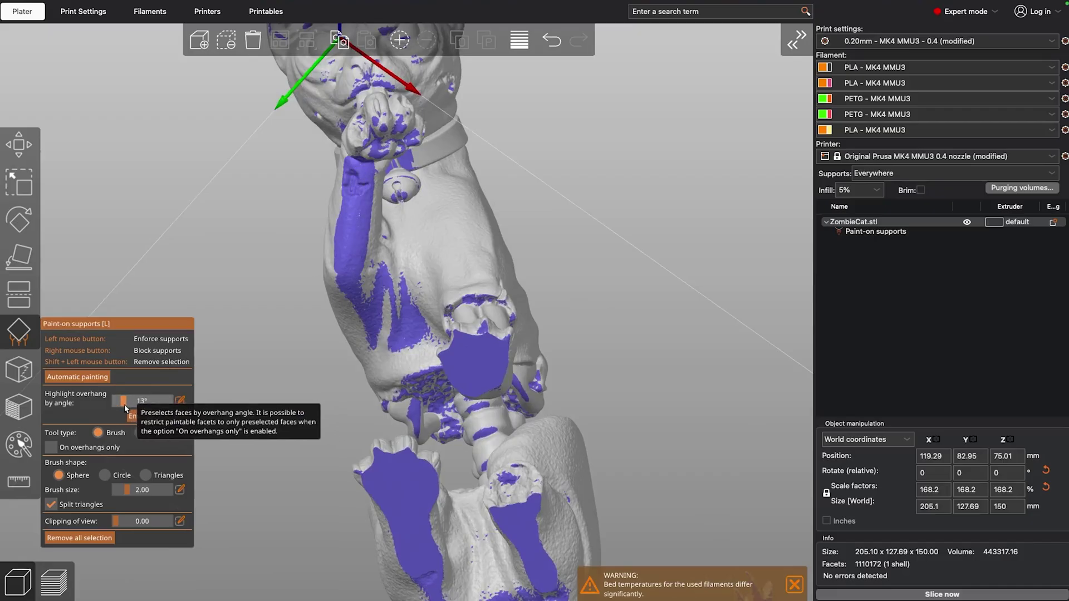
{"action": "left_click_drag", "start_coordinate": [118, 403], "coordinate": [148, 410]}
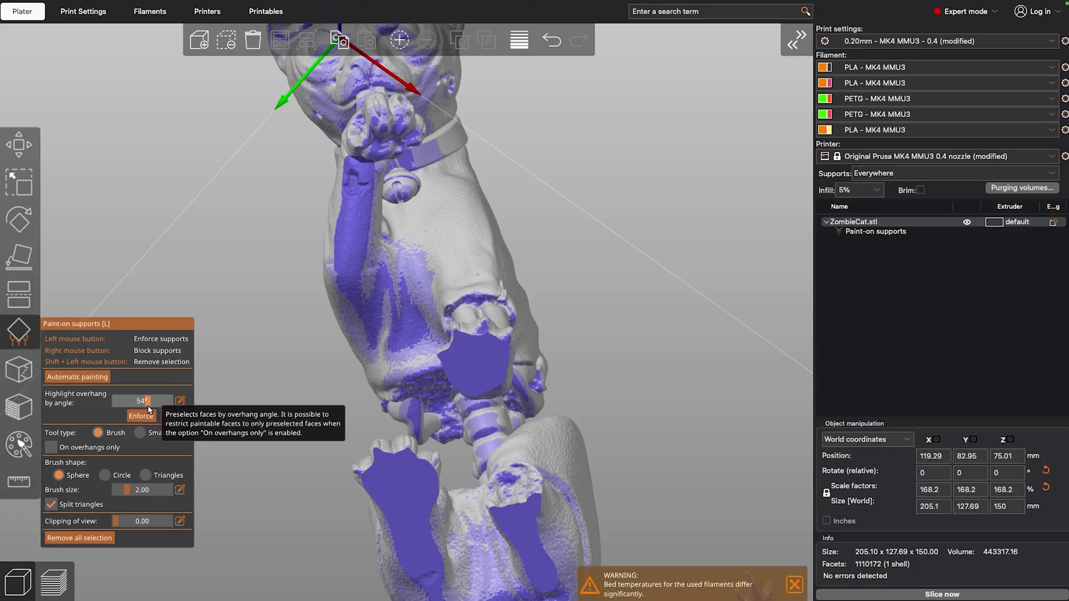
{"action": "left_click_drag", "start_coordinate": [149, 410], "coordinate": [134, 408]}
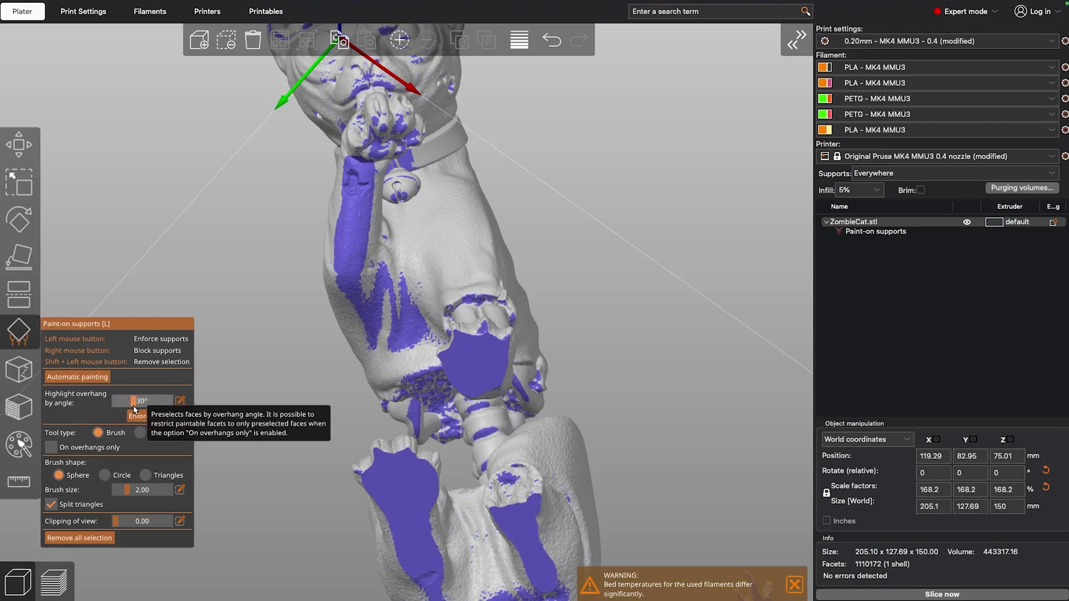
Step: Orbit around the cat to inspect the painted supports on the front, side and collar
{"action": "left_click_drag", "start_coordinate": [503, 182], "coordinate": [433, 295]}
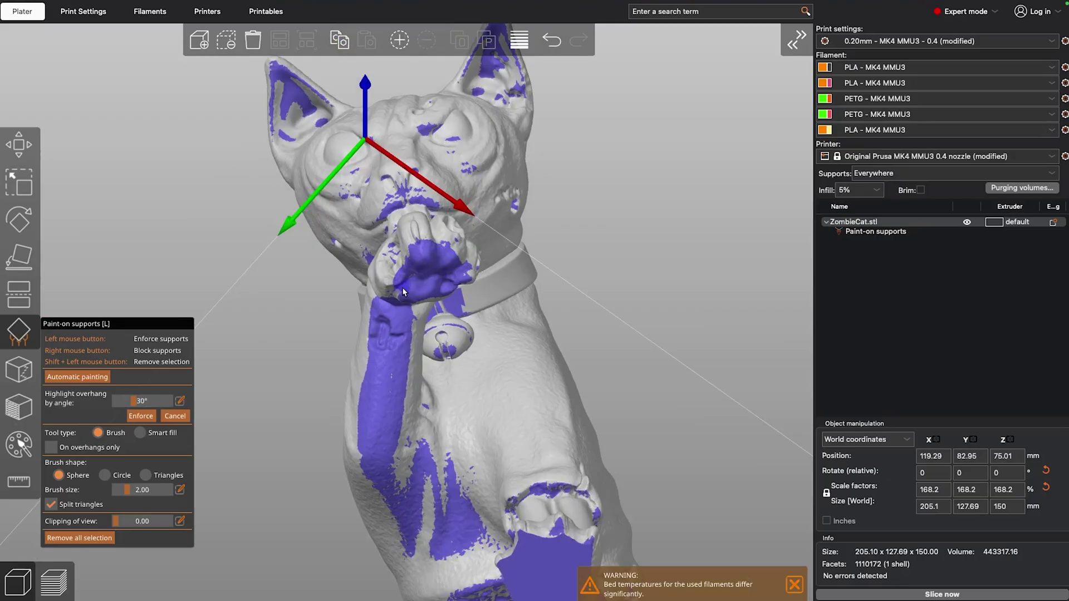
{"action": "mouse_move", "coordinate": [493, 252]}
{"action": "left_mouse_down"}
{"action": "mouse_move", "coordinate": [619, 250]}
{"action": "mouse_move", "coordinate": [570, 242]}
{"action": "left_mouse_up"}
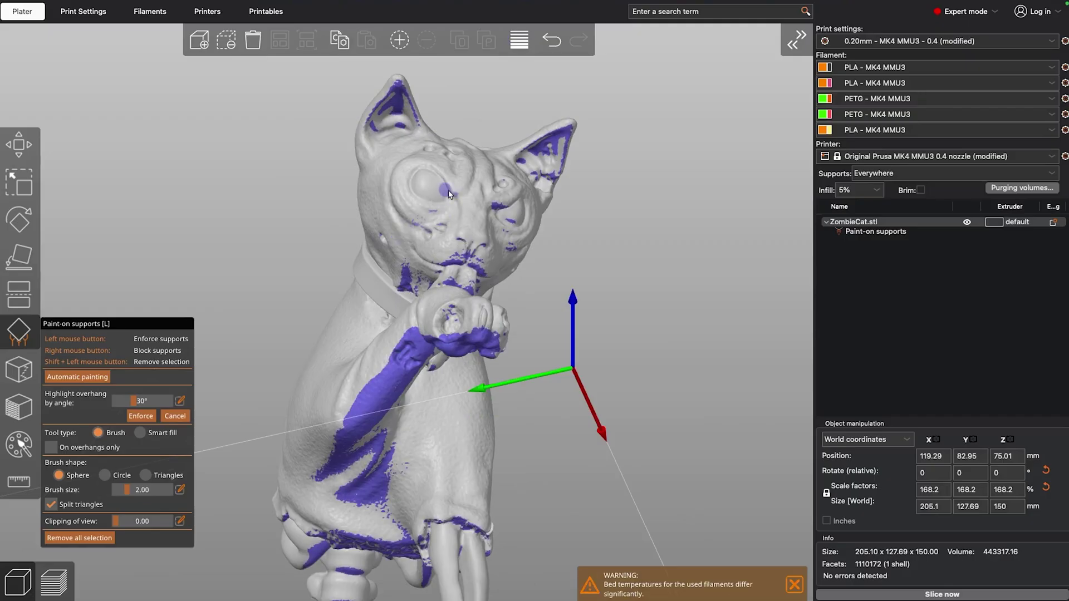
{"action": "left_click_drag", "start_coordinate": [508, 247], "coordinate": [558, 154]}
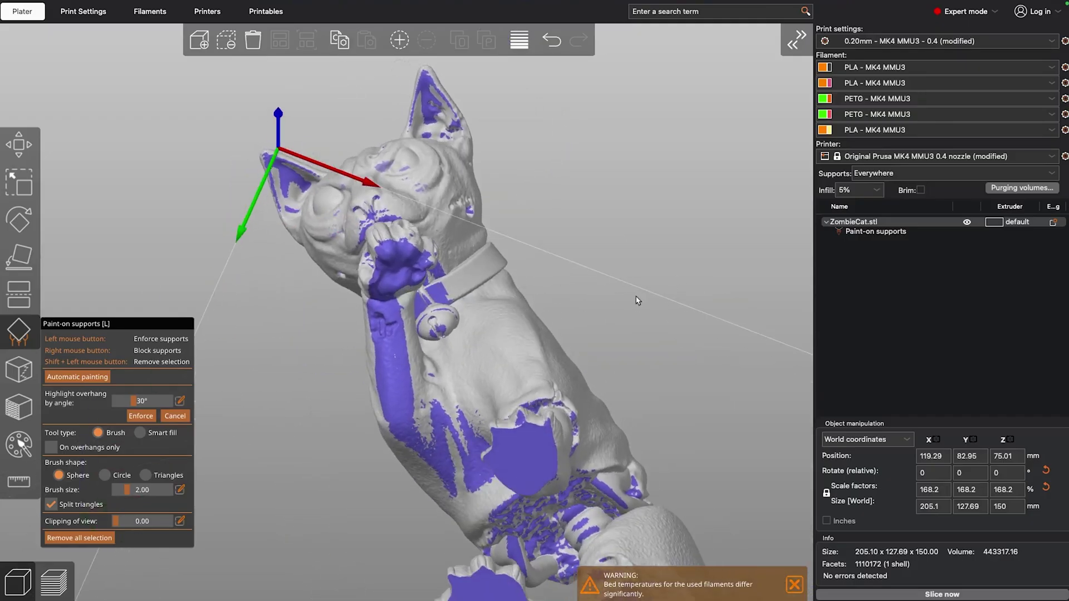
{"action": "scroll", "coordinate": [466, 333], "scroll_direction": "up", "scroll_amount": 5}
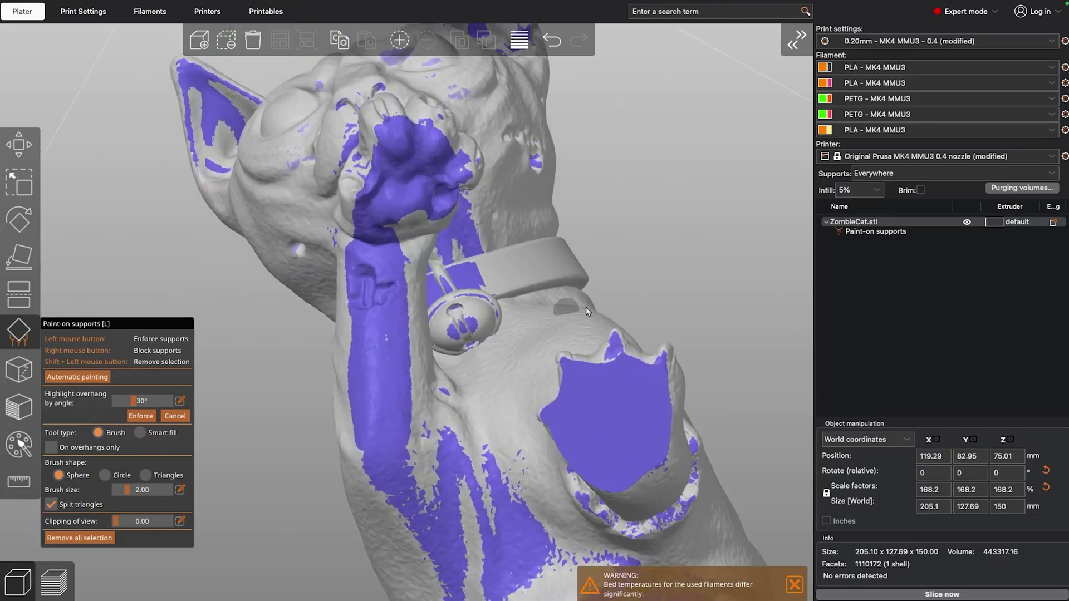
{"action": "left_click_drag", "start_coordinate": [587, 311], "coordinate": [692, 203]}
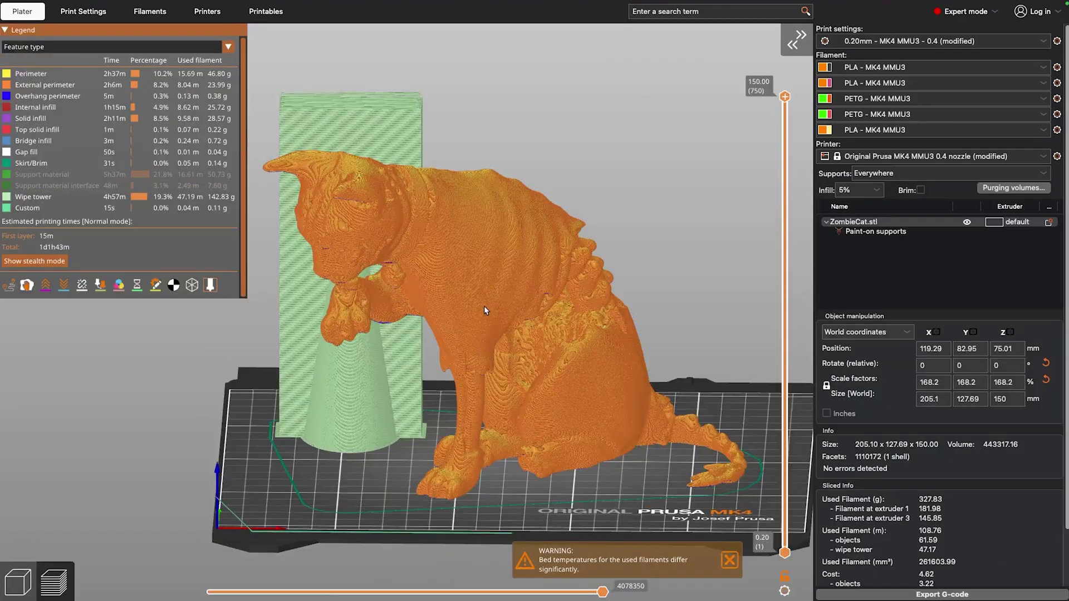
{"action": "scroll", "coordinate": [483, 306], "scroll_direction": "up", "scroll_amount": 6}
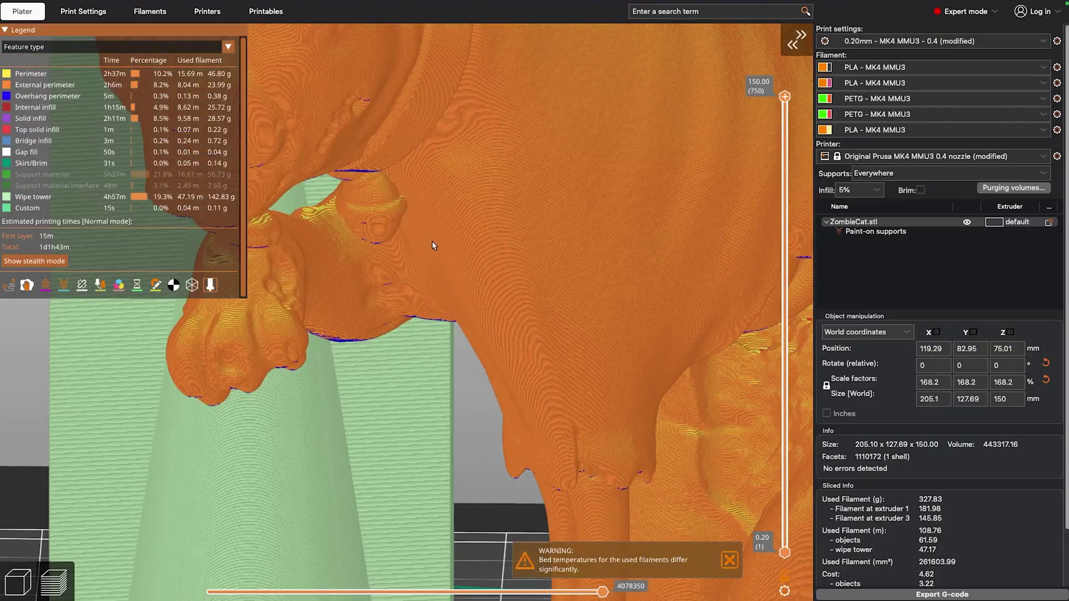
Step: Cut the sliced preview down to layer 98.40 and inspect the infill around the head and neck
{"action": "left_click_drag", "start_coordinate": [434, 245], "coordinate": [779, 99]}
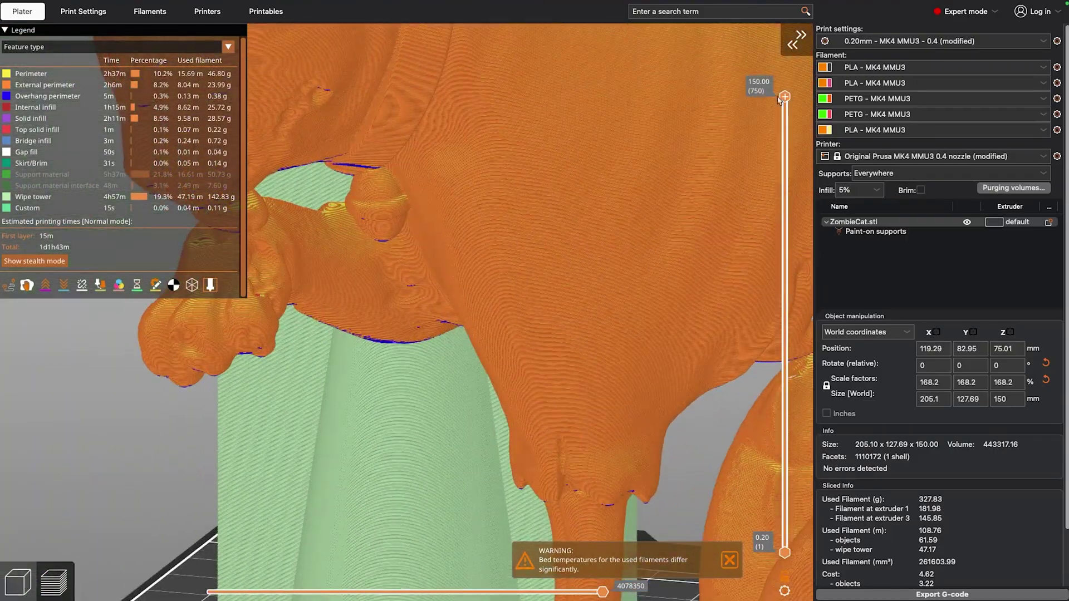
{"action": "left_click_drag", "start_coordinate": [790, 157], "coordinate": [572, 171]}
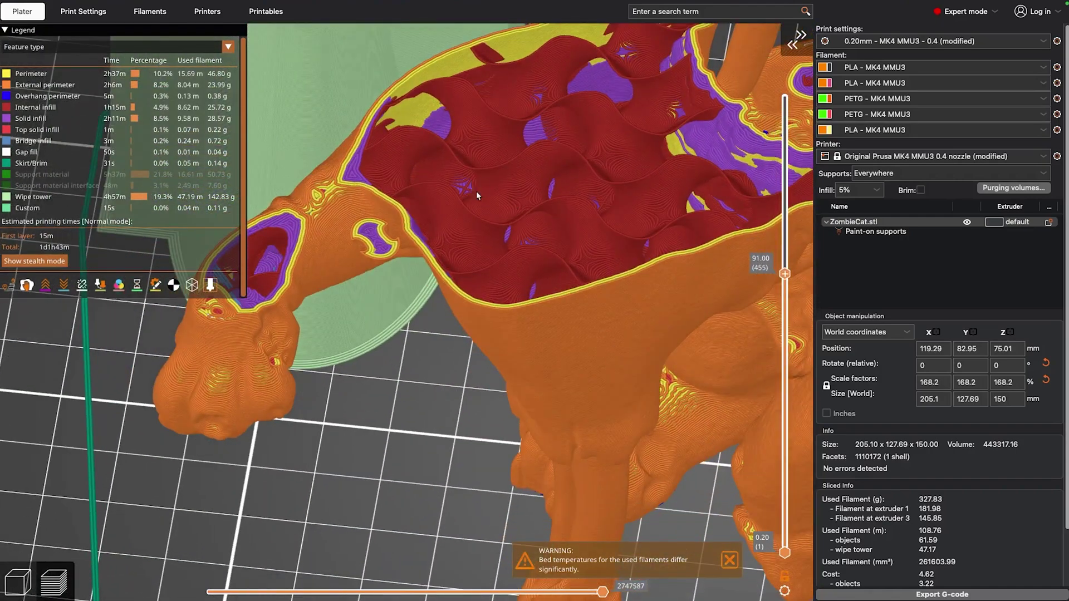
{"action": "left_click_drag", "start_coordinate": [476, 192], "coordinate": [451, 222]}
{"action": "left_click_drag", "start_coordinate": [417, 269], "coordinate": [326, 271]}
{"action": "scroll", "coordinate": [444, 321], "scroll_direction": "down", "scroll_amount": 3}
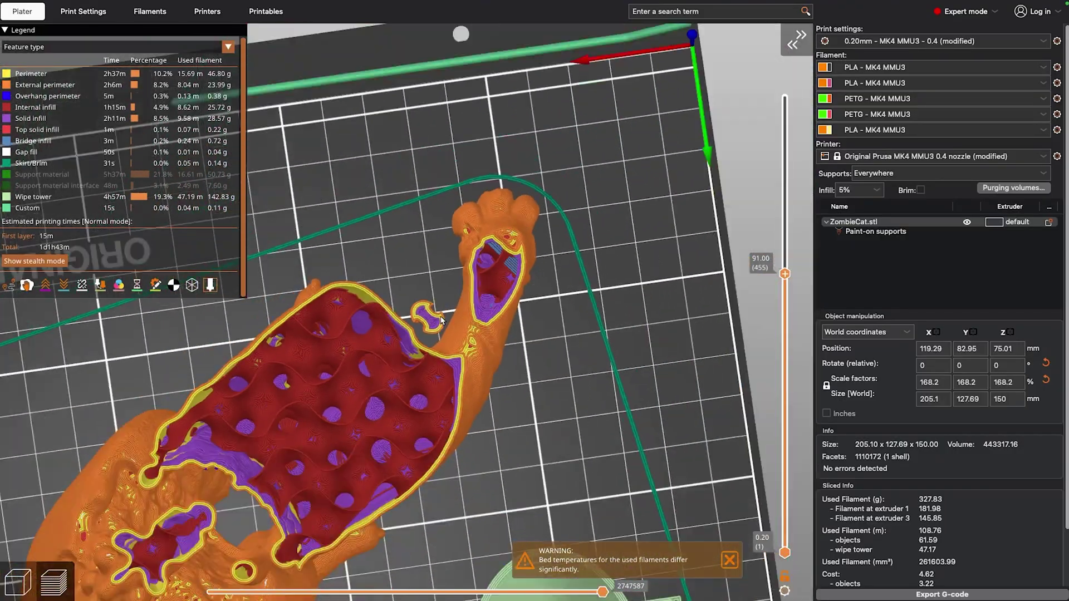
{"action": "scroll", "coordinate": [444, 321], "scroll_direction": "up", "scroll_amount": 6}
{"action": "scroll", "coordinate": [529, 318], "scroll_direction": "down", "scroll_amount": 4}
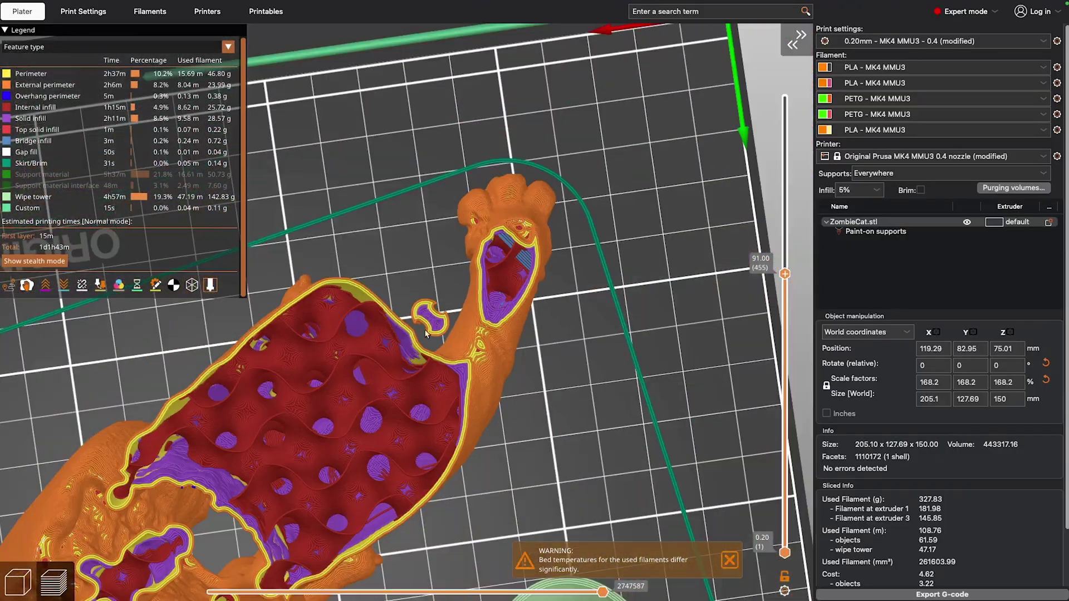
{"action": "left_click_drag", "start_coordinate": [529, 318], "coordinate": [525, 245]}
{"action": "scroll", "coordinate": [346, 268], "scroll_direction": "up", "scroll_amount": 6}
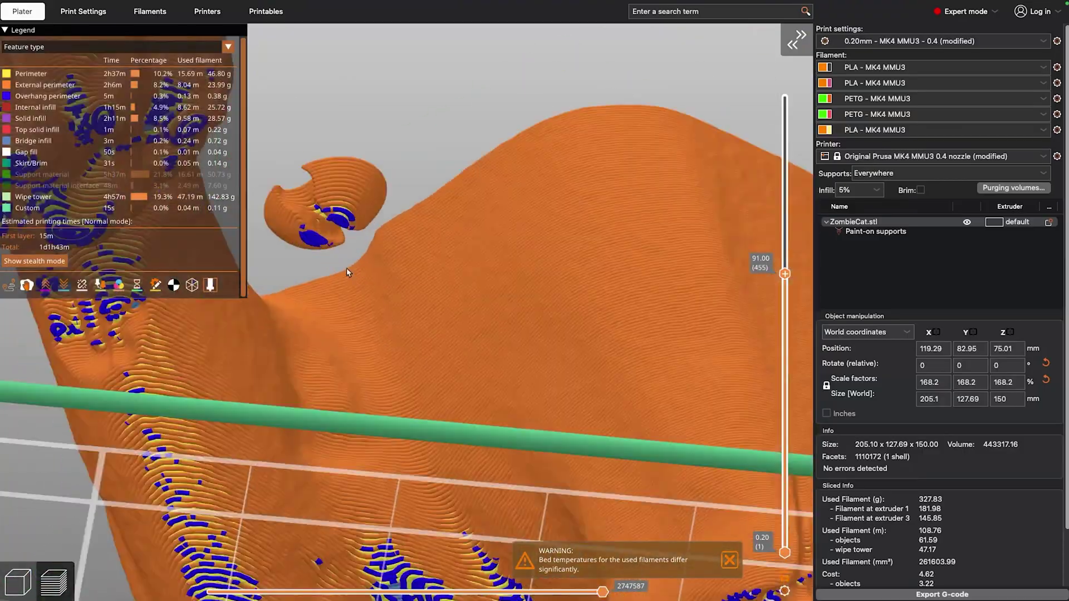
{"action": "scroll", "coordinate": [347, 268], "scroll_direction": "down", "scroll_amount": 2}
{"action": "scroll", "coordinate": [360, 188], "scroll_direction": "up", "scroll_amount": 2}
Step: Show layers up to 94.00, view from a low angle with the wipe tower, and recolour by Color Print
{"action": "left_click_drag", "start_coordinate": [361, 188], "coordinate": [358, 199]}
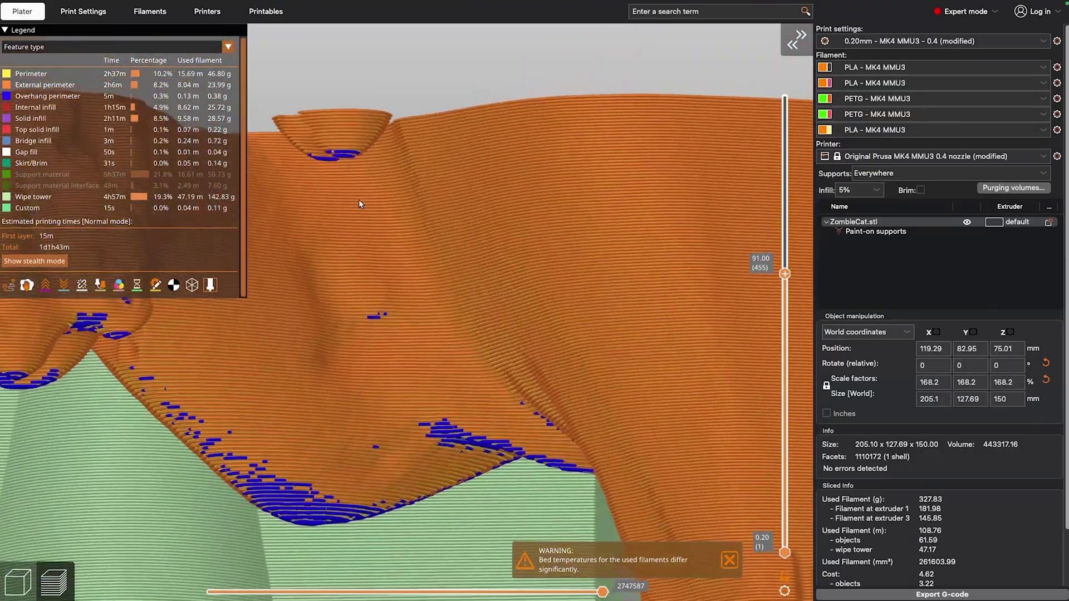
{"action": "left_click_drag", "start_coordinate": [784, 273], "coordinate": [785, 265]}
{"action": "left_click_drag", "start_coordinate": [640, 234], "coordinate": [567, 185]}
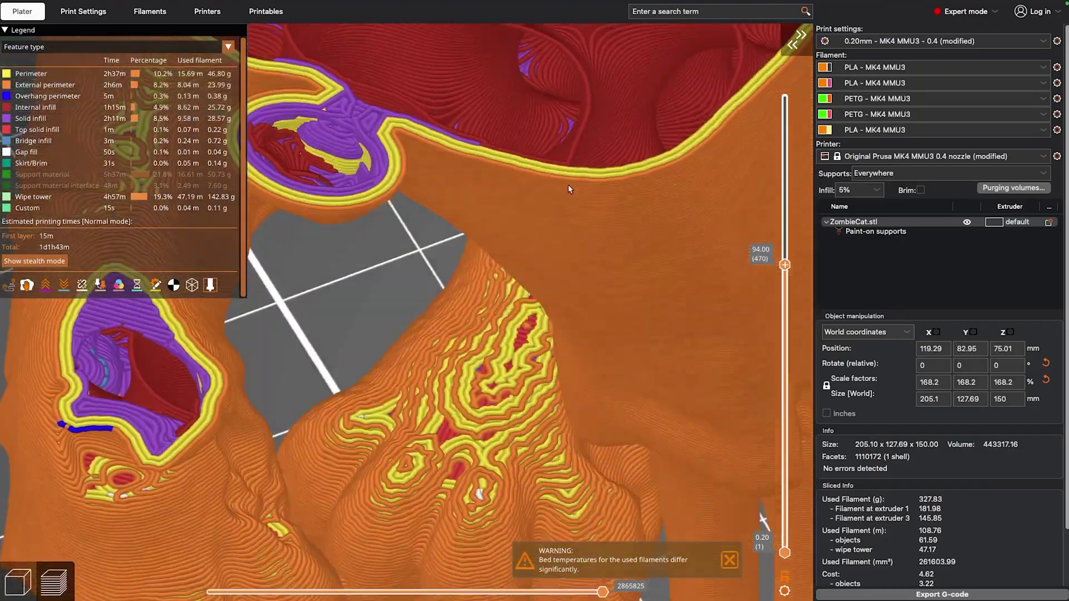
{"action": "scroll", "coordinate": [567, 185], "scroll_direction": "up", "scroll_amount": 2}
{"action": "scroll", "coordinate": [389, 93], "scroll_direction": "down", "scroll_amount": 2}
{"action": "scroll", "coordinate": [391, 158], "scroll_direction": "up", "scroll_amount": 5}
{"action": "scroll", "coordinate": [392, 159], "scroll_direction": "up", "scroll_amount": 2}
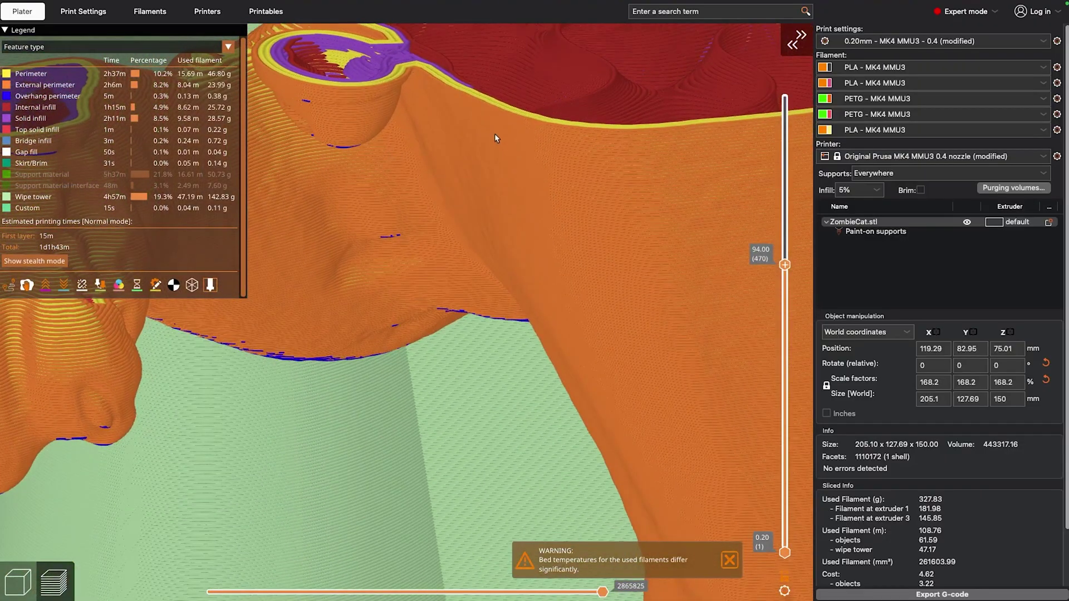
{"action": "scroll", "coordinate": [496, 138], "scroll_direction": "down", "scroll_amount": 5}
{"action": "left_click_drag", "start_coordinate": [578, 238], "coordinate": [600, 244]}
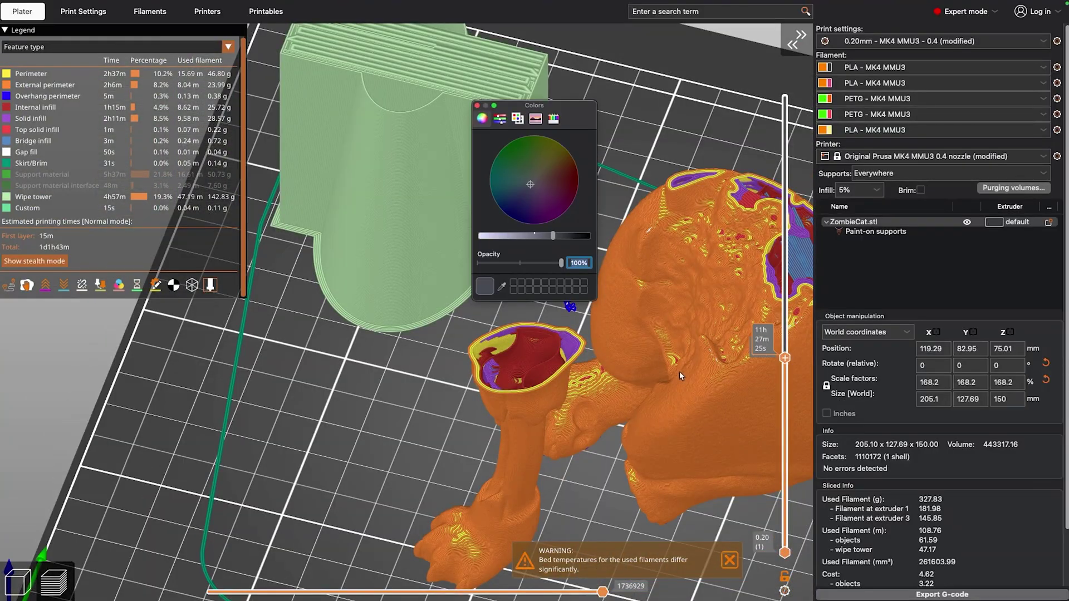
{"action": "left_click", "coordinate": [477, 105]}
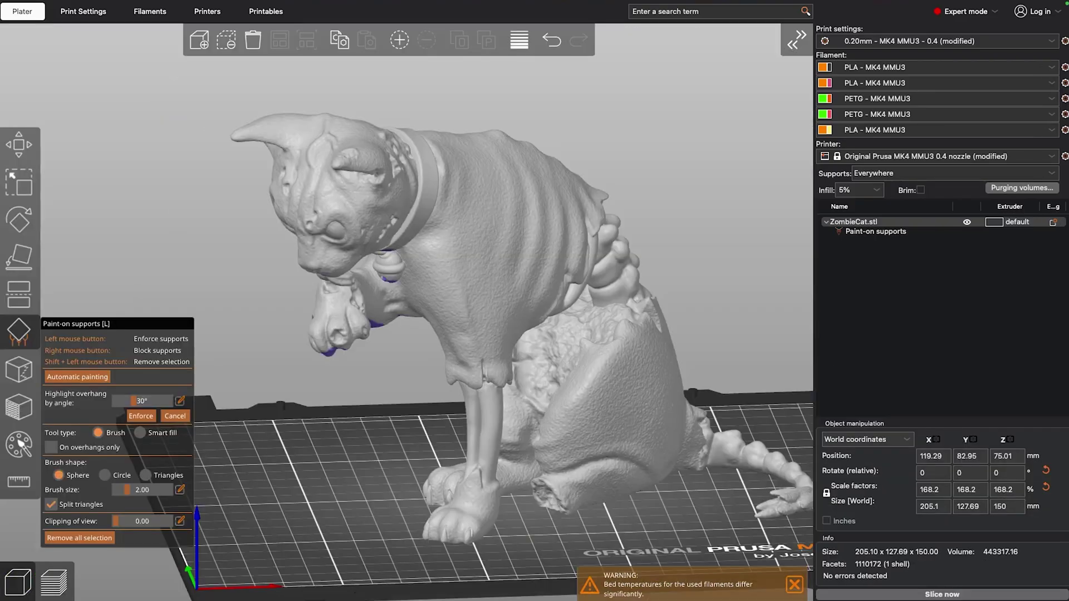
Step: Bring up the Print Settings support material page
{"action": "left_click", "coordinate": [87, 5]}
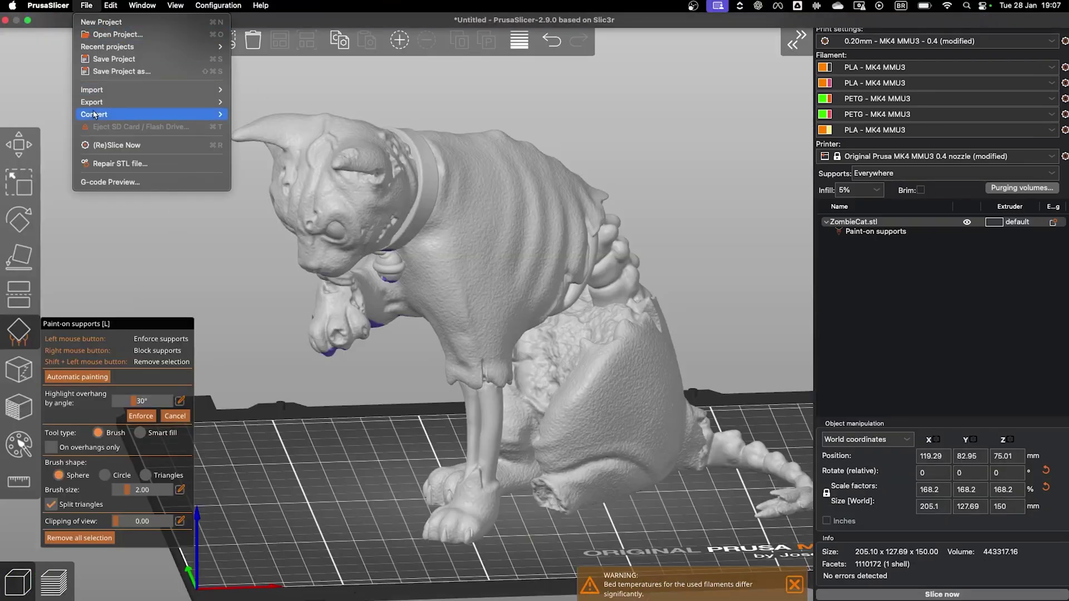
{"action": "key", "text": "Escape"}
{"action": "left_click", "coordinate": [82, 13]}
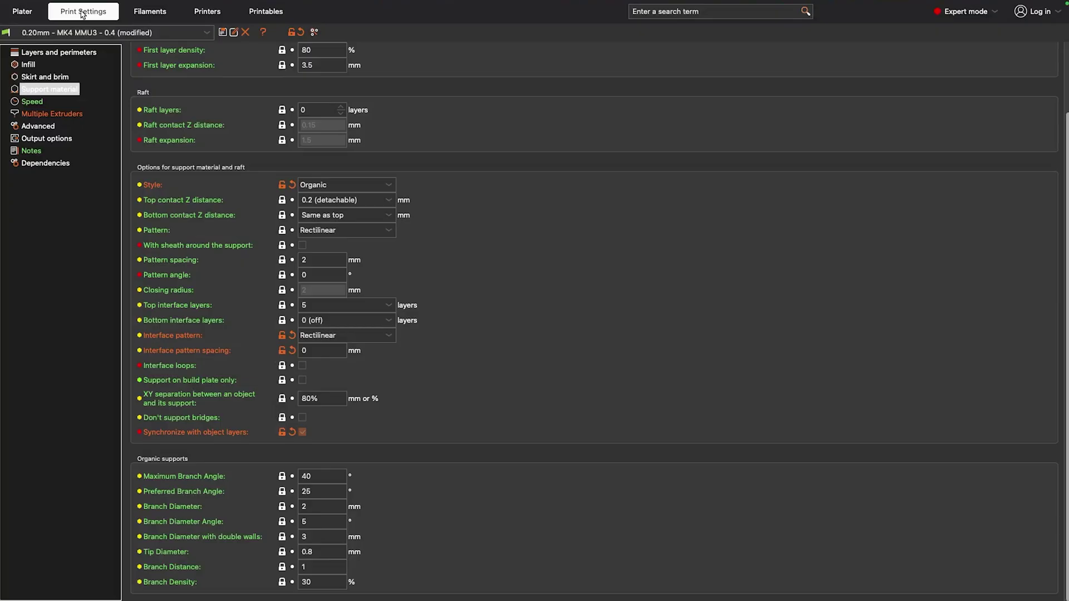
{"action": "scroll", "coordinate": [493, 206], "scroll_direction": "up", "scroll_amount": 5}
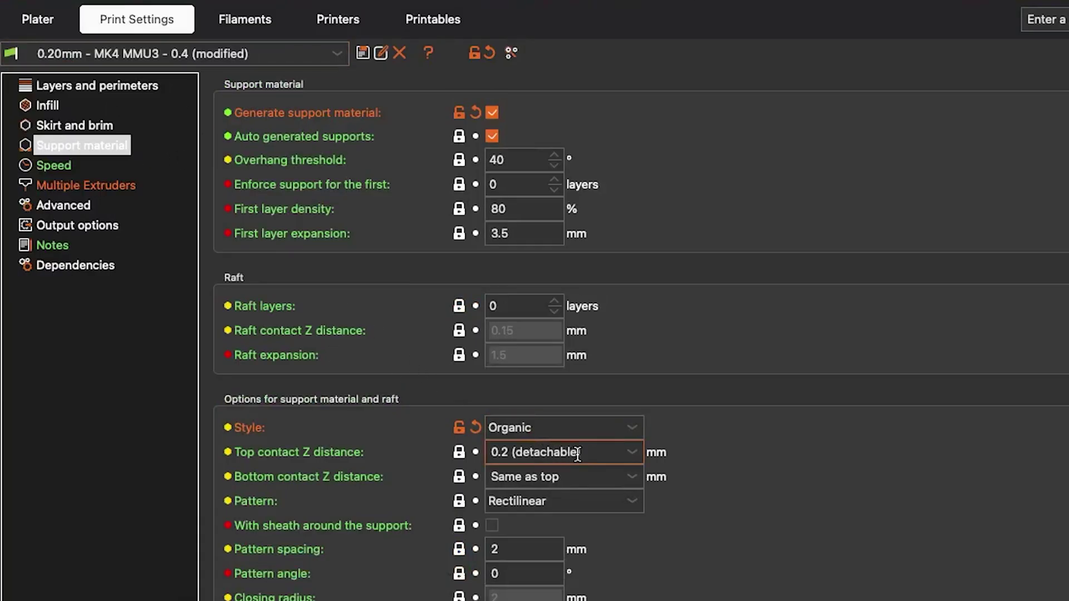
Step: Select the Top interface layers value and the XY separation value for review
{"action": "mouse_move", "coordinate": [575, 456]}
{"action": "scroll", "coordinate": [530, 366], "scroll_direction": "down", "scroll_amount": 5}
{"action": "mouse_move", "coordinate": [530, 366]}
{"action": "left_click", "coordinate": [530, 366]}
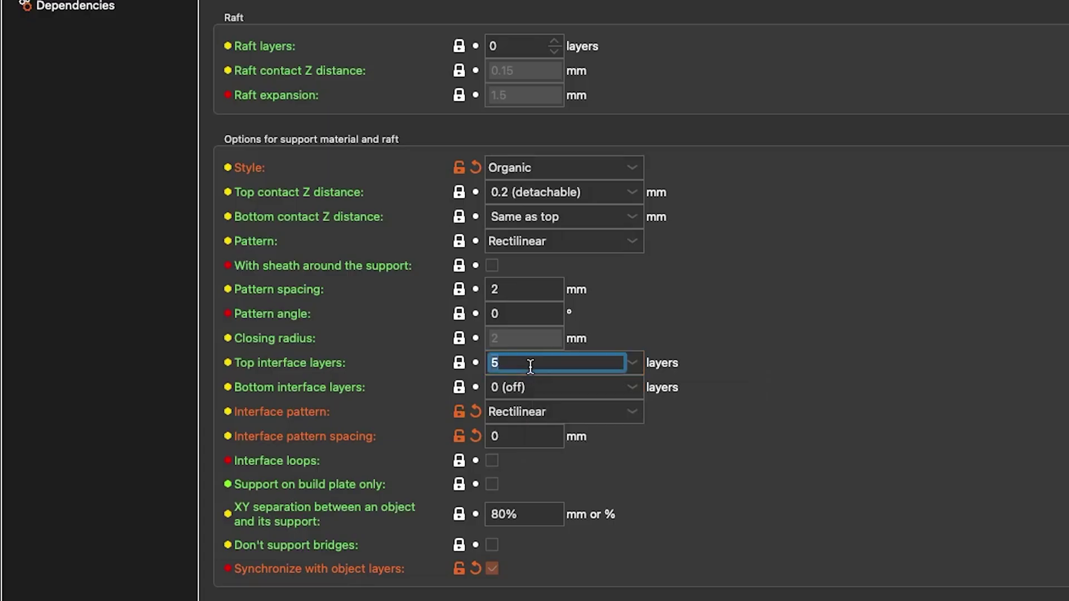
{"action": "scroll", "coordinate": [785, 454], "scroll_direction": "down", "scroll_amount": 2}
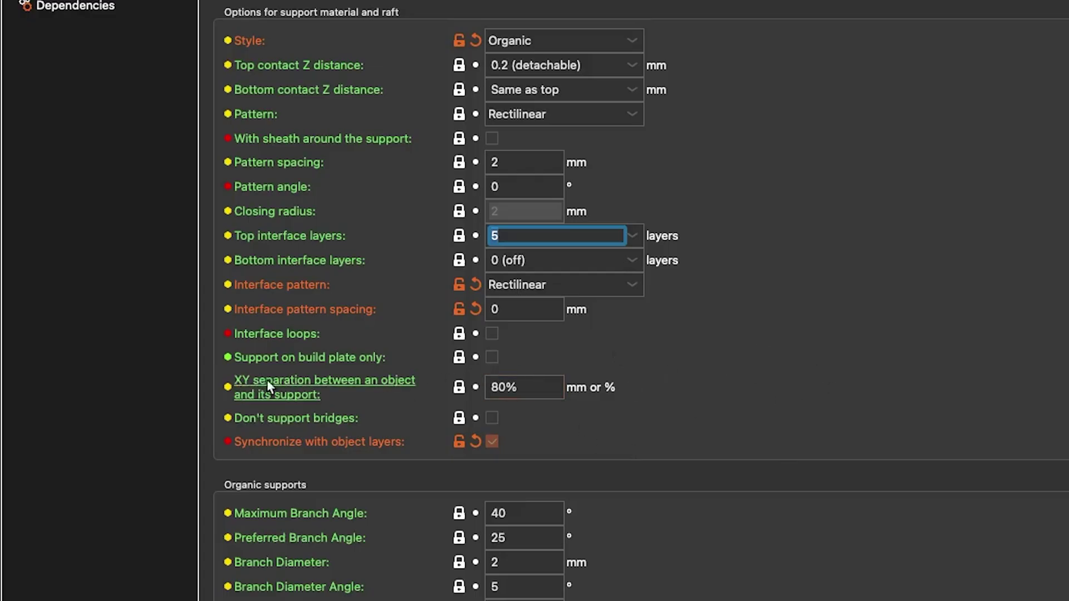
{"action": "left_click", "coordinate": [533, 389]}
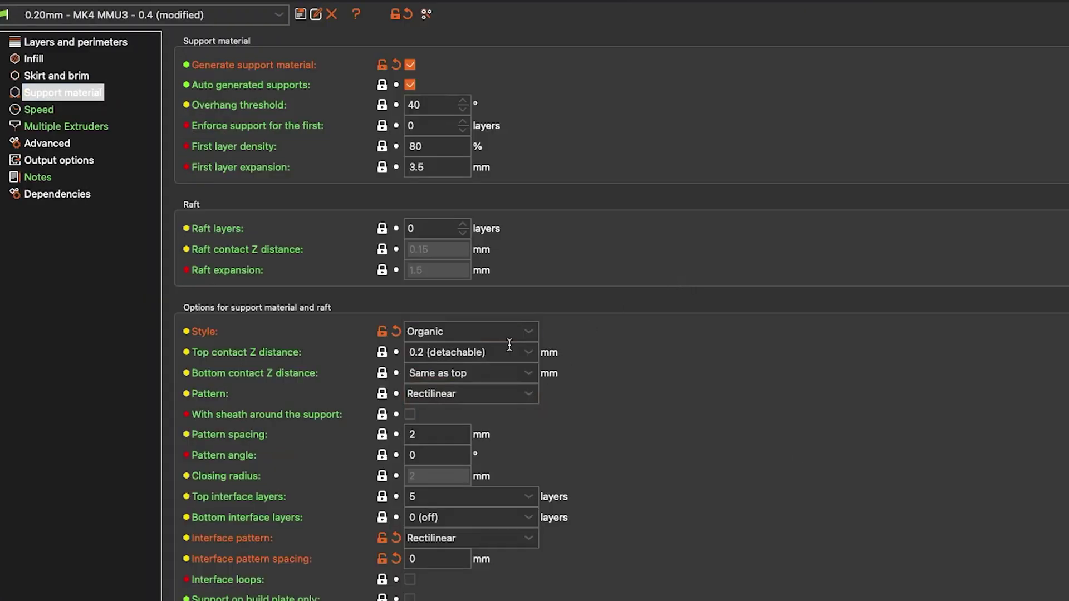
Step: Set the Top contact Z distance to 0 (soluble)
{"action": "left_click", "coordinate": [526, 353]}
{"action": "left_click", "coordinate": [501, 374]}
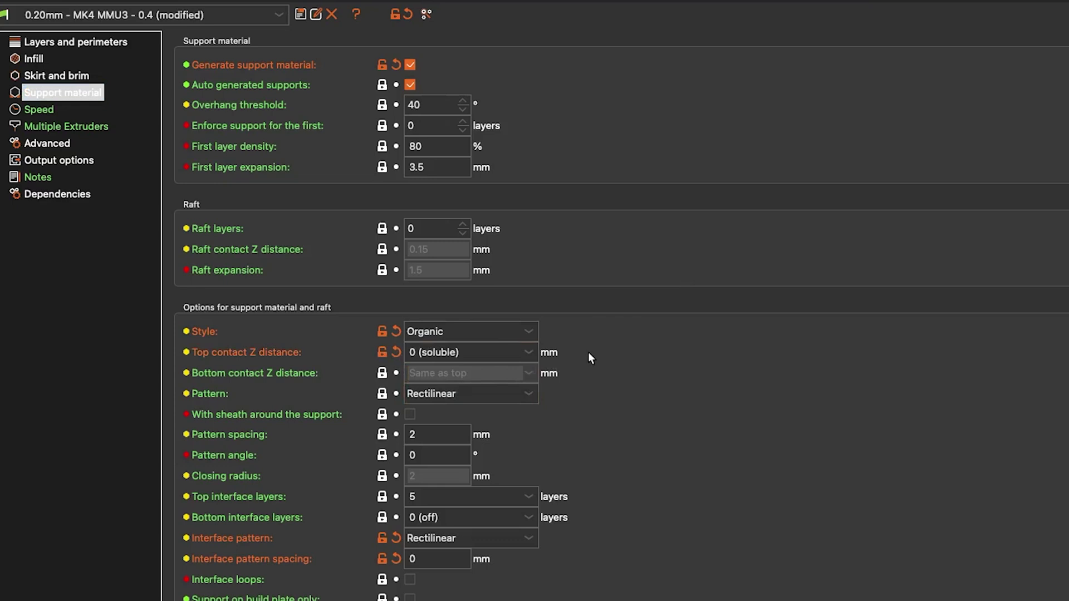
{"action": "scroll", "coordinate": [562, 312], "scroll_direction": "down", "scroll_amount": 5}
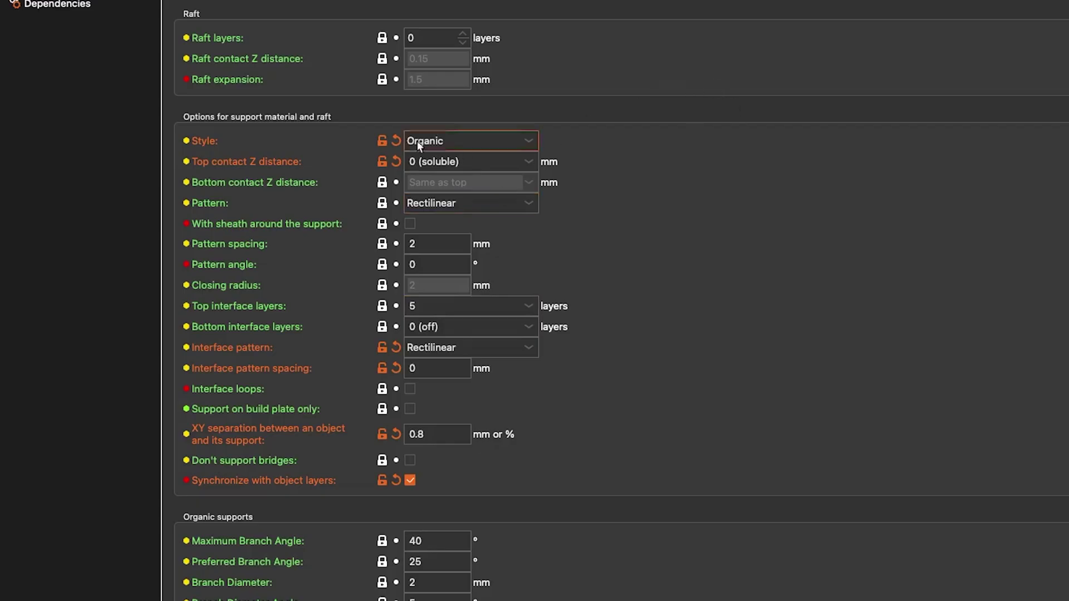
Step: Set the Support material/raft interface extruder to 3 in Multiple Extruders
{"action": "left_click", "coordinate": [73, 160]}
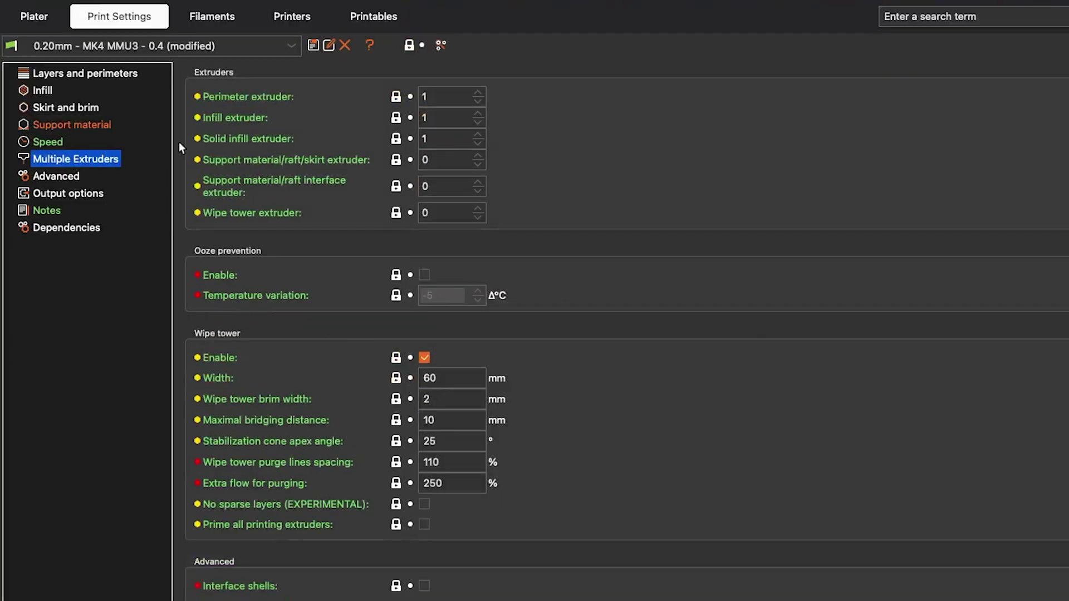
{"action": "left_click", "coordinate": [475, 179]}
{"action": "left_click", "coordinate": [476, 179]}
{"action": "left_click", "coordinate": [475, 179]}
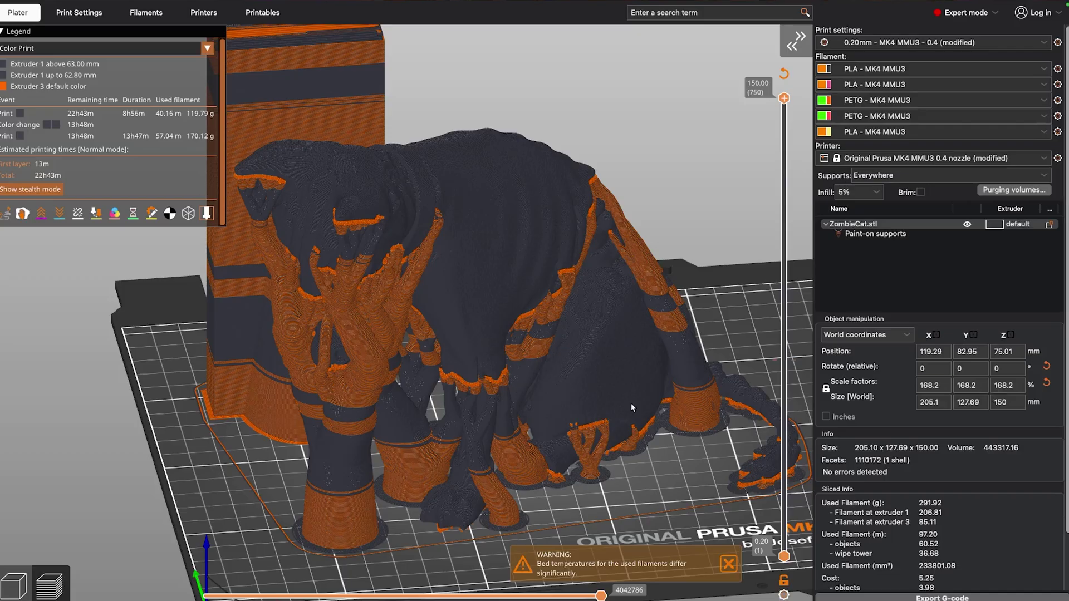
{"action": "scroll", "coordinate": [573, 386], "scroll_direction": "down", "scroll_amount": 3}
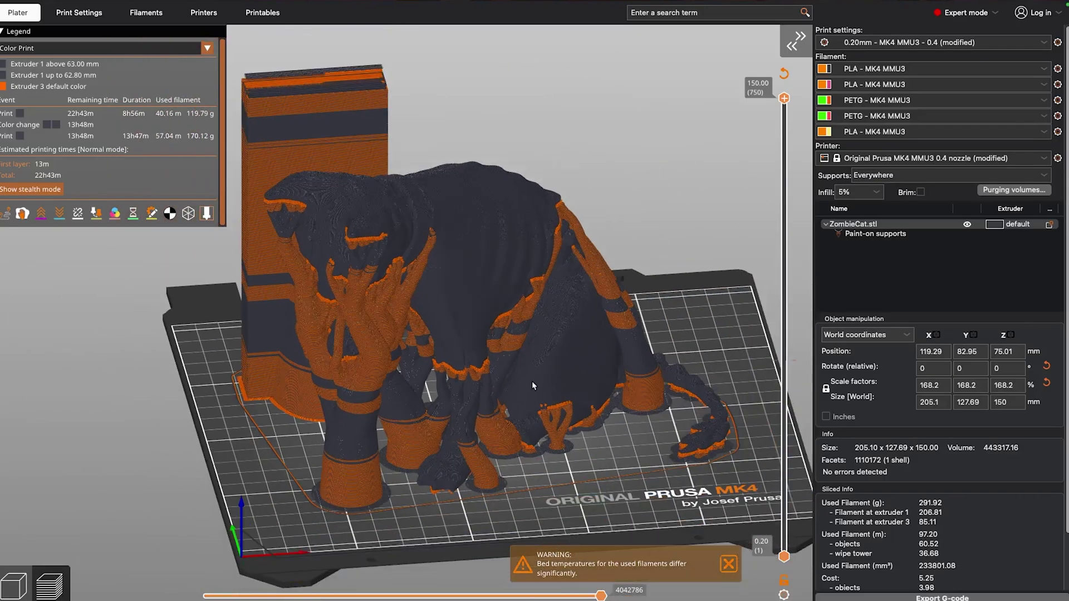
{"action": "left_click_drag", "start_coordinate": [532, 384], "coordinate": [555, 388]}
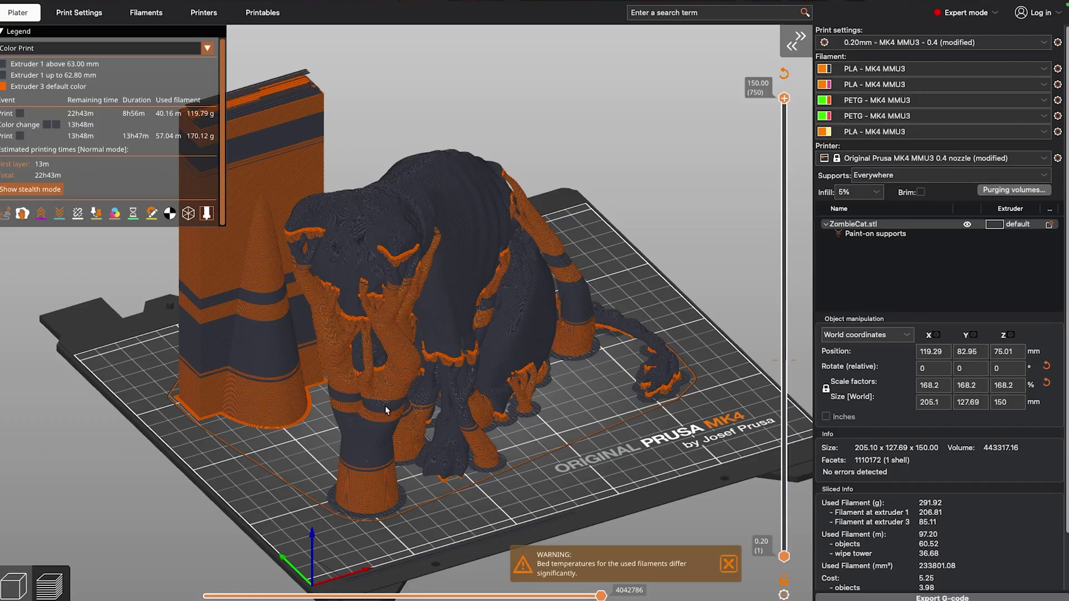
{"action": "scroll", "coordinate": [386, 408], "scroll_direction": "up", "scroll_amount": 5}
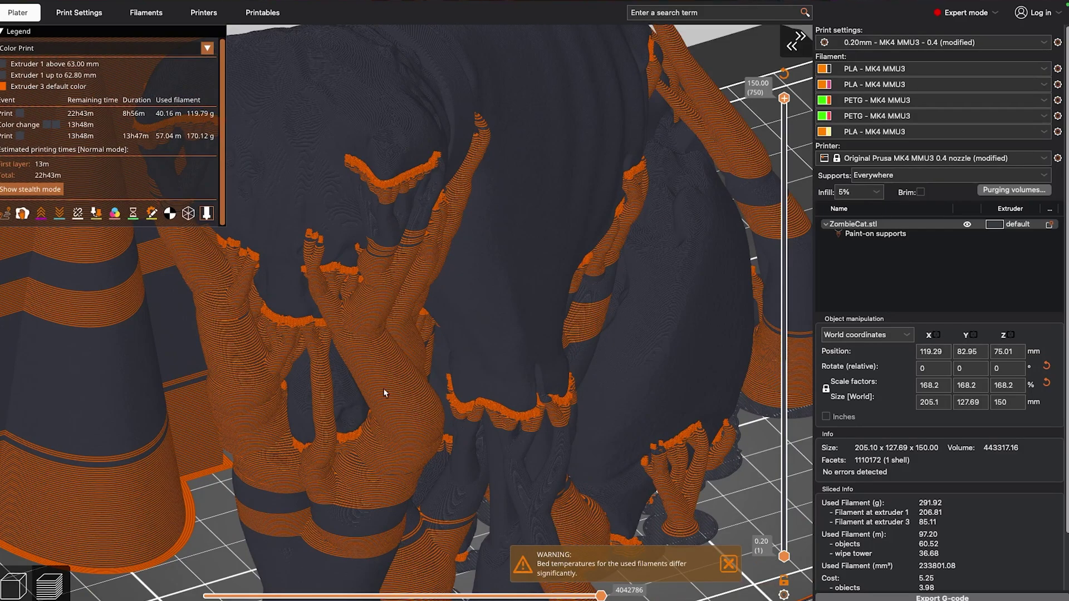
Step: Set the Support material/raft/skirt extruder to 1 and orbit the resliced cat preview
{"action": "left_click", "coordinate": [64, 16]}
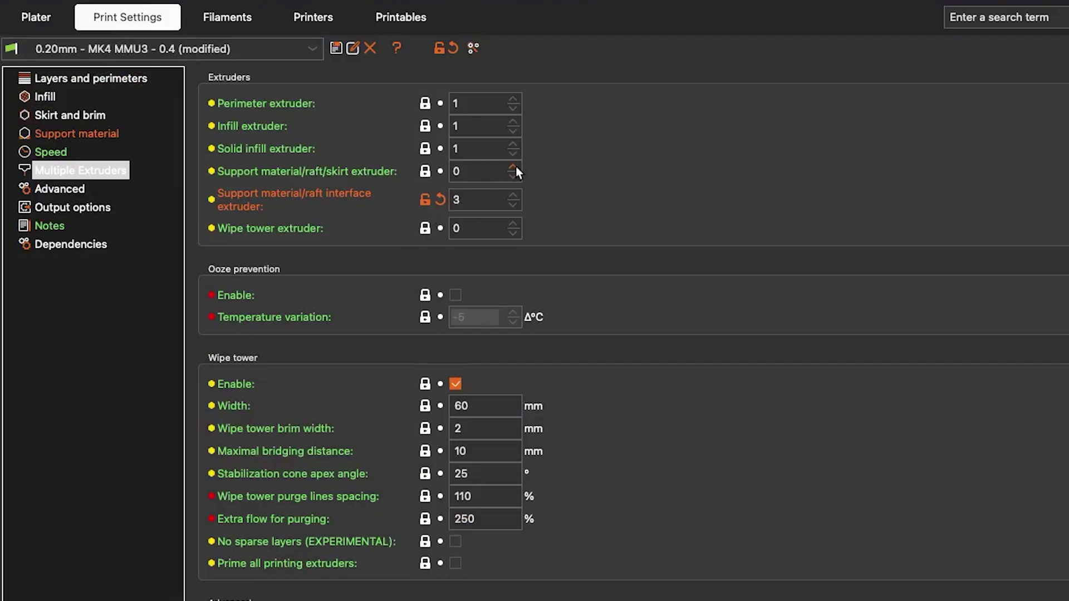
{"action": "left_click", "coordinate": [512, 167]}
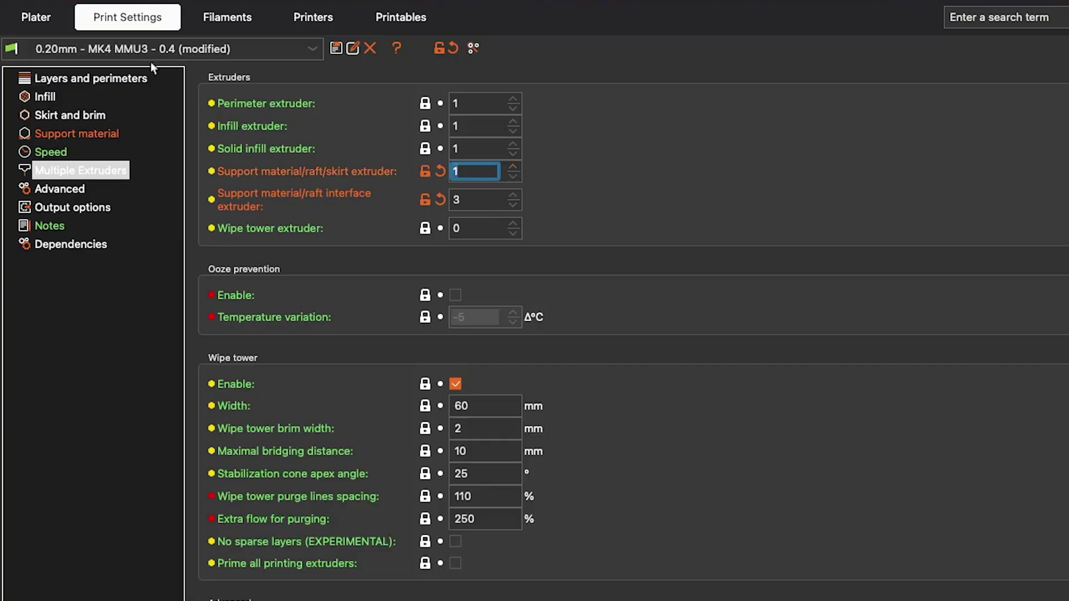
{"action": "left_click", "coordinate": [37, 17]}
{"action": "left_click_drag", "start_coordinate": [869, 501], "coordinate": [879, 560]}
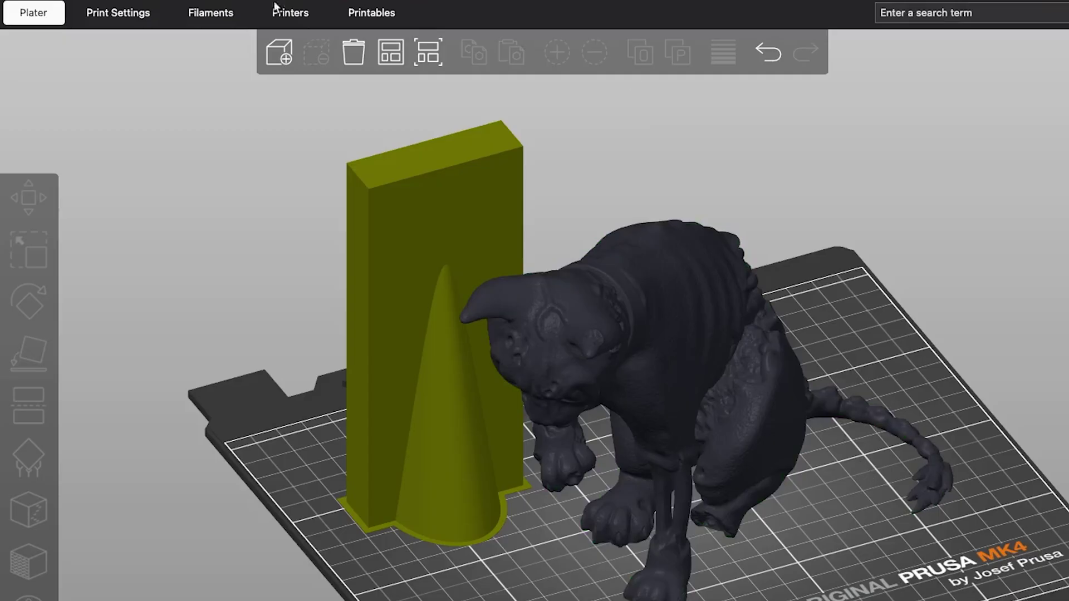
Step: Show the Filament settings for the PLA - MK4 MMU3 profile on Extruder 1
{"action": "left_click", "coordinate": [211, 12]}
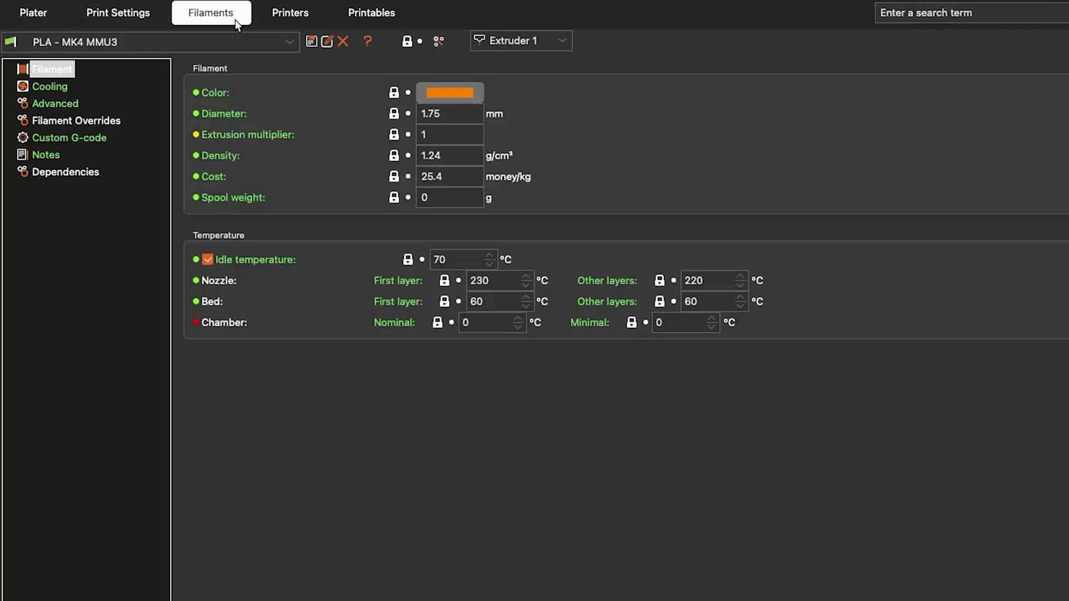
Step: Check the purge volume multiplier on the Advanced filament settings page
{"action": "left_click", "coordinate": [97, 125]}
{"action": "left_click", "coordinate": [63, 106]}
{"action": "scroll", "coordinate": [658, 493], "scroll_direction": "down", "scroll_amount": 5}
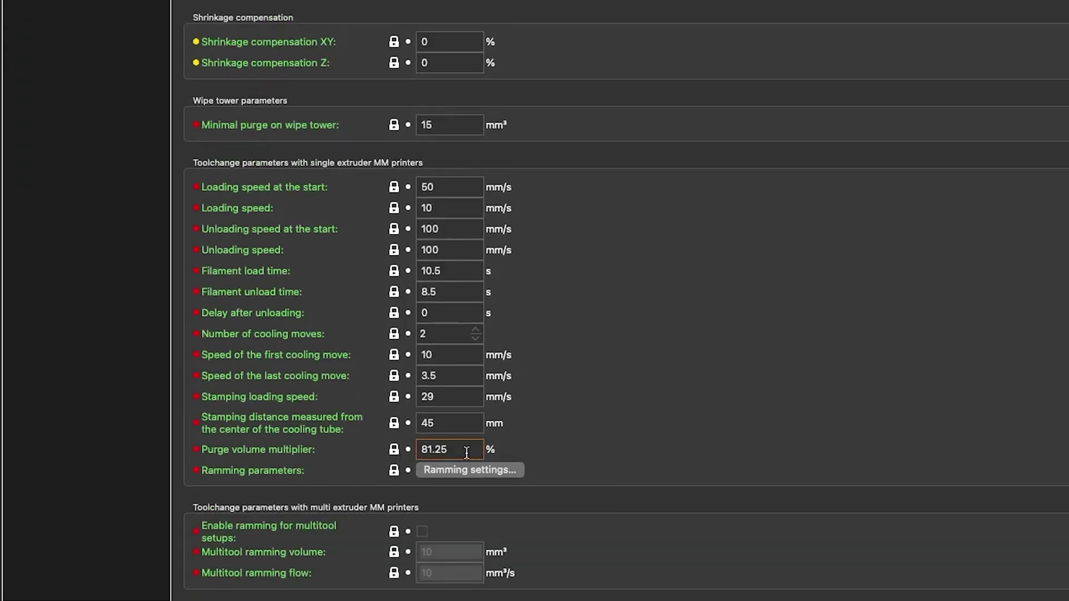
{"action": "left_click", "coordinate": [467, 452]}
{"action": "mouse_move", "coordinate": [441, 455]}
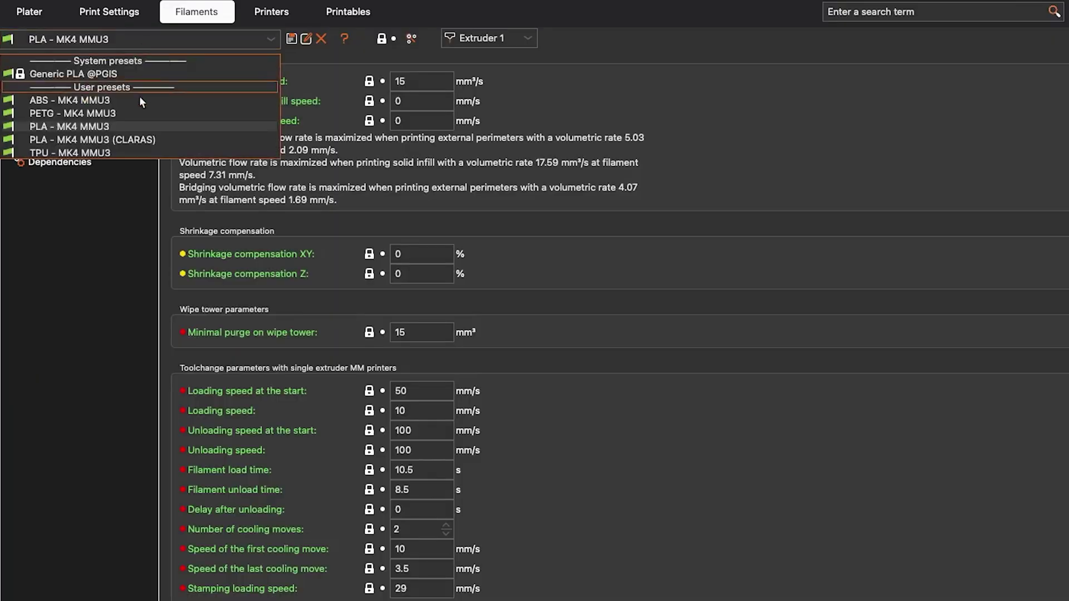
Step: Switch the first filament to the PLA - MK4 MMU3 (CLARAS) preset
{"action": "left_click", "coordinate": [132, 139]}
{"action": "scroll", "coordinate": [436, 457], "scroll_direction": "down", "scroll_amount": 5}
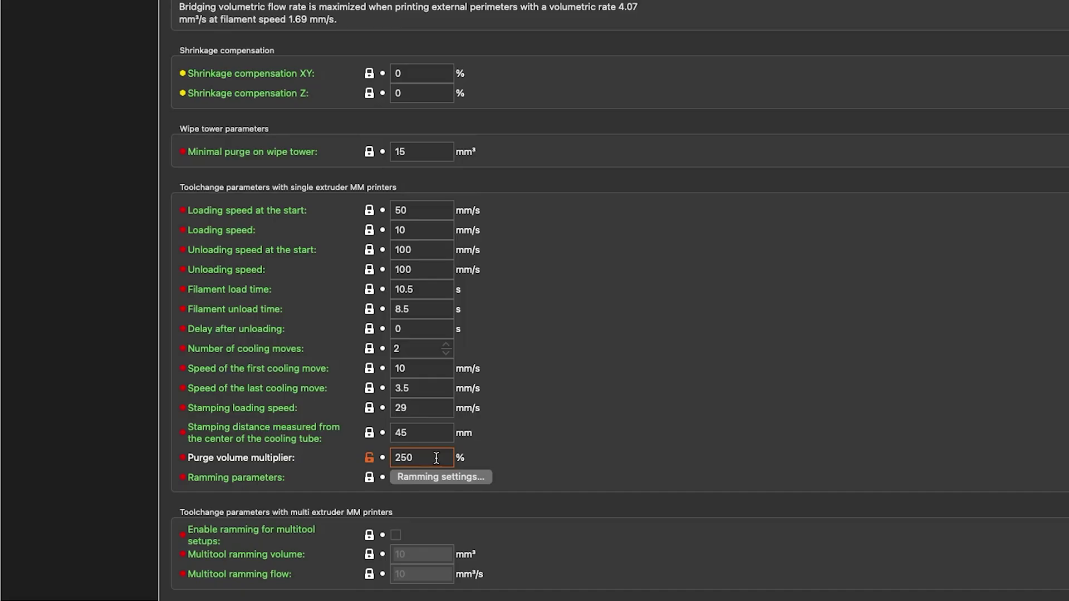
{"action": "mouse_move", "coordinate": [435, 457]}
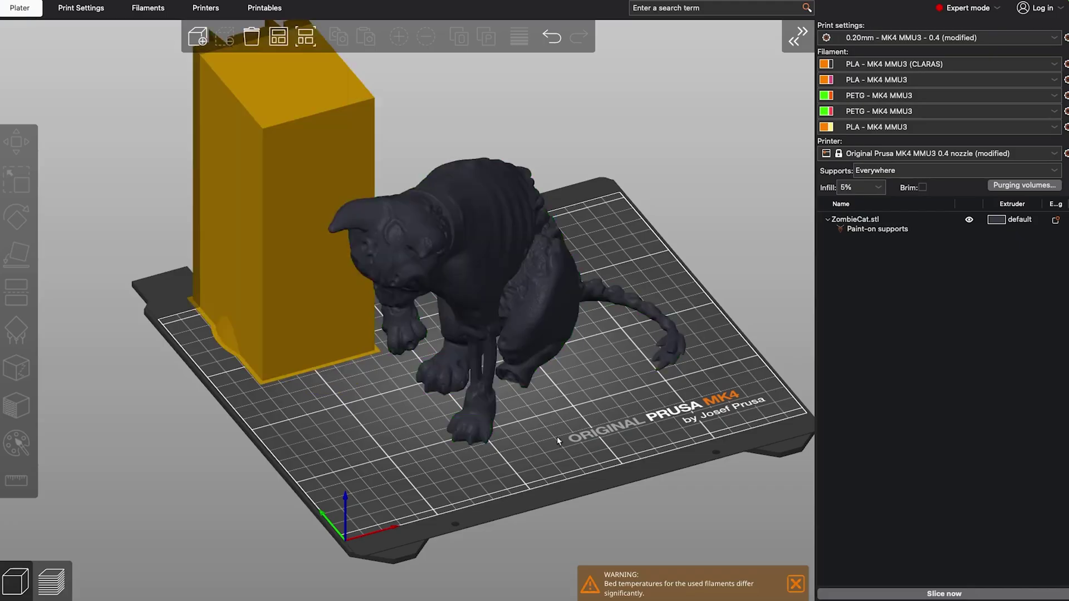
Step: Move the wipe tower toward the front of the bed
{"action": "left_click_drag", "start_coordinate": [557, 436], "coordinate": [494, 360]}
{"action": "left_click_drag", "start_coordinate": [394, 161], "coordinate": [377, 212]}
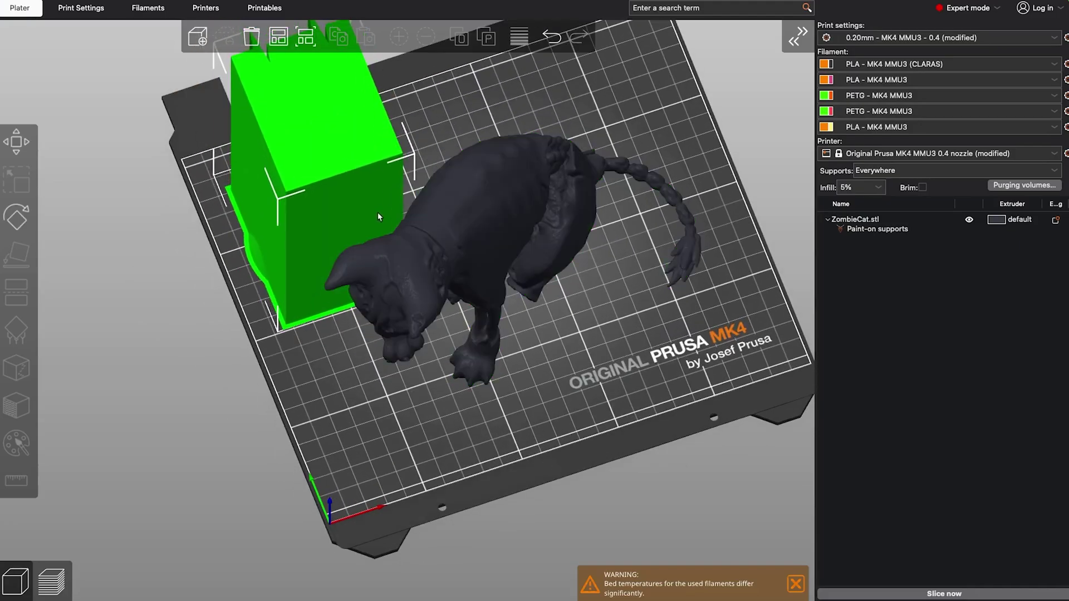
{"action": "left_click", "coordinate": [97, 9]}
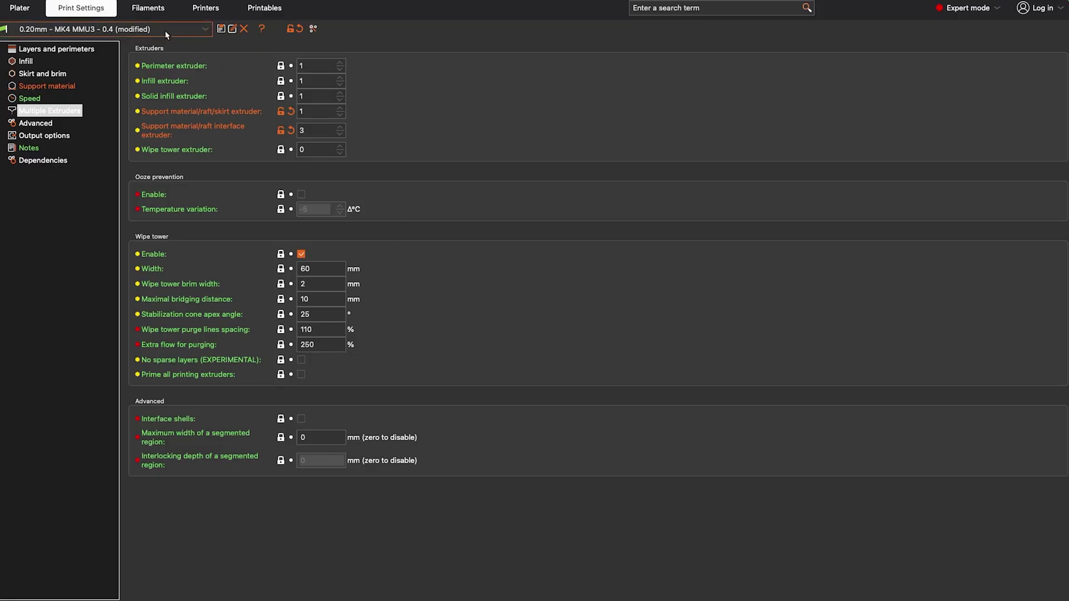
Step: Change the first filament to the PETG - MK4 MMU3 preset
{"action": "left_click", "coordinate": [148, 8]}
{"action": "left_click", "coordinate": [127, 29]}
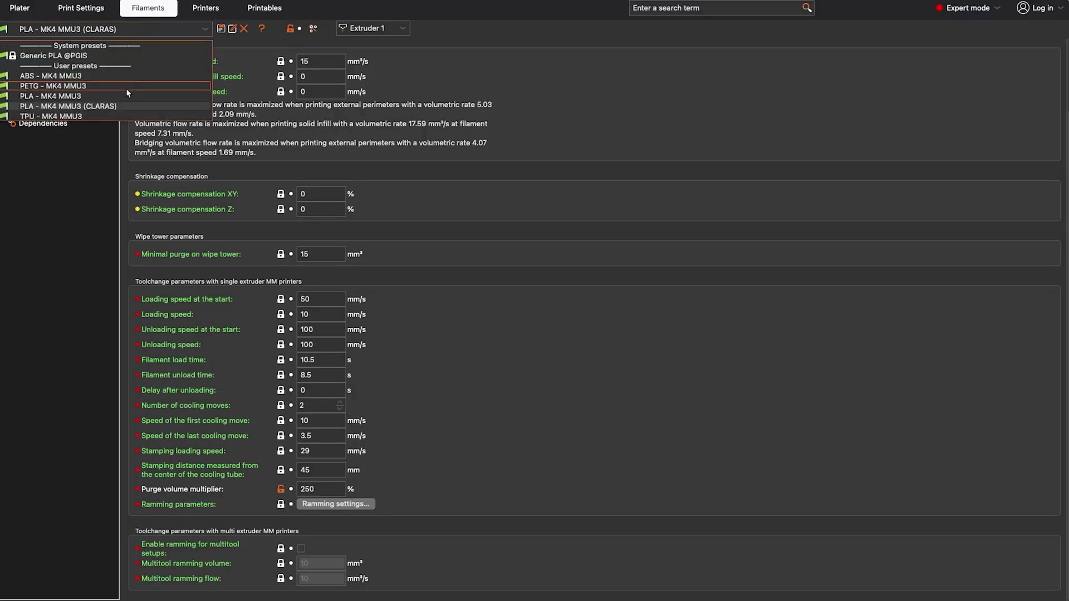
{"action": "left_click", "coordinate": [109, 87]}
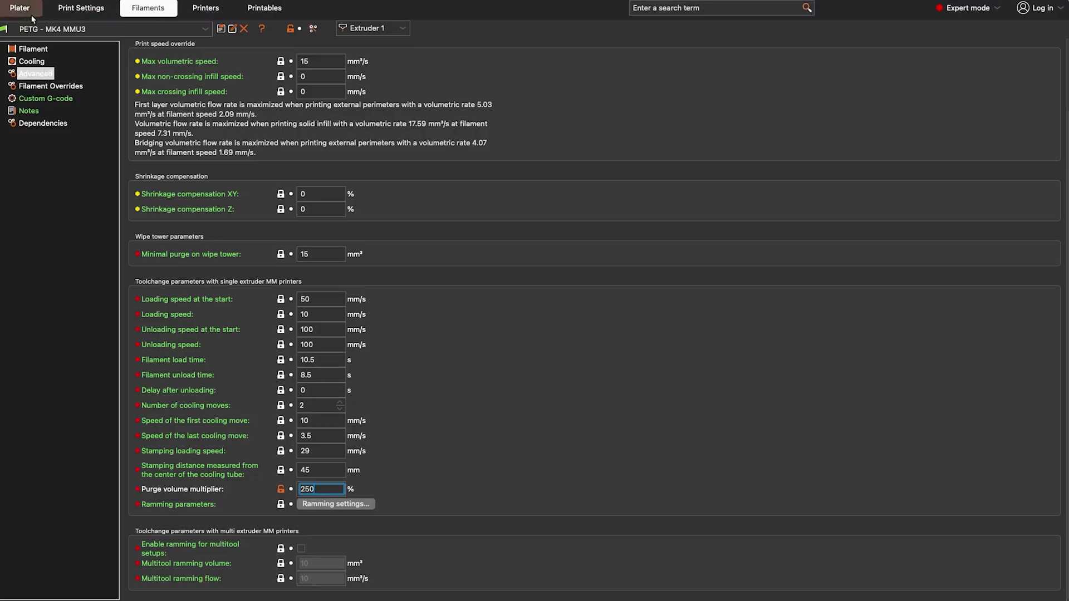
Step: Check the support interface extruder number in Multiple Extruders and return to the plate
{"action": "left_click", "coordinate": [103, 8]}
{"action": "left_click", "coordinate": [50, 111]}
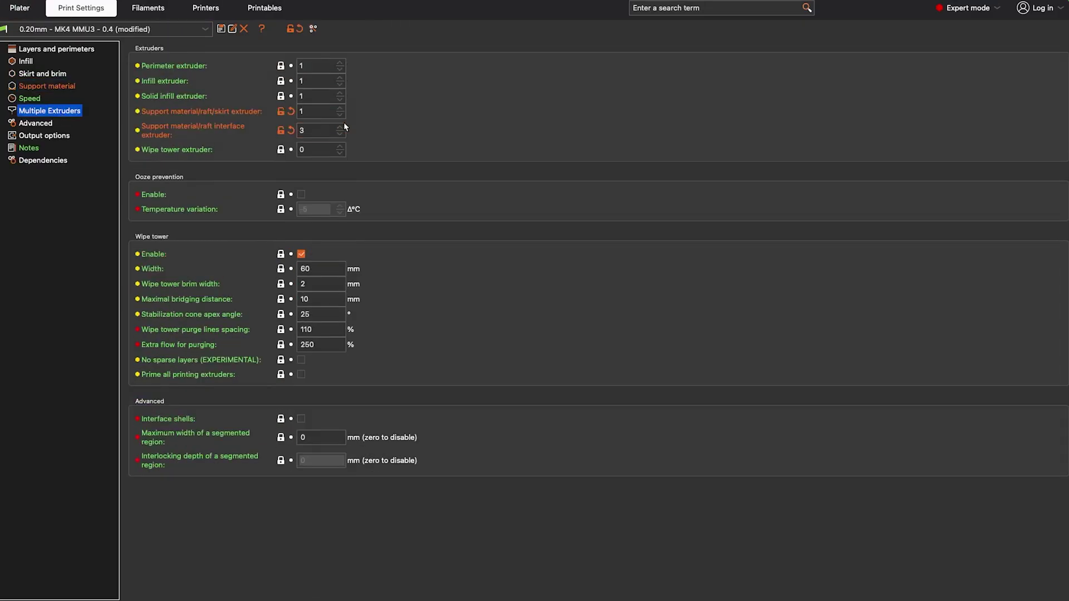
{"action": "left_click", "coordinate": [341, 109]}
{"action": "left_click", "coordinate": [340, 109]}
{"action": "left_click", "coordinate": [5, 8]}
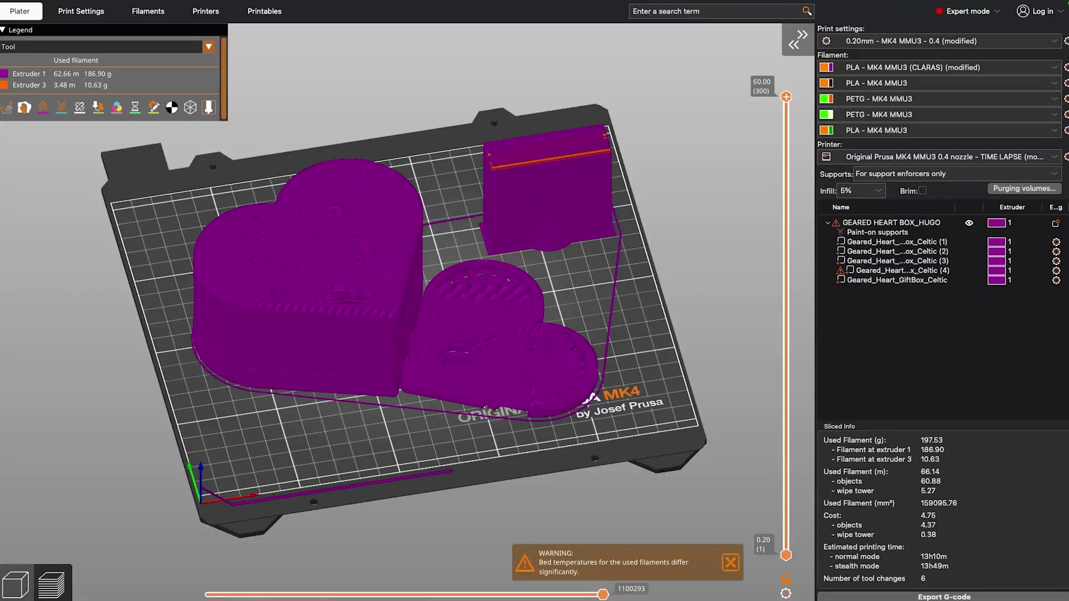
Step: Zoom in on the Geared Heart Box preview cut at 56.20 mm to see the Celtic pattern
{"action": "scroll", "coordinate": [435, 308], "scroll_direction": "up", "scroll_amount": 3}
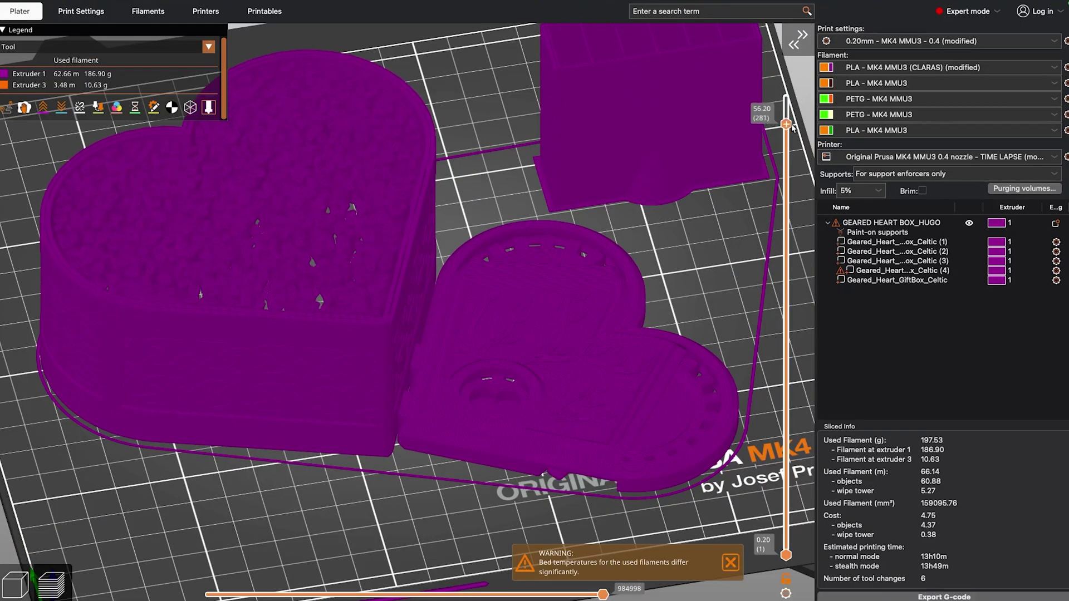
Step: Raise the preview's top layer to 57.80 mm to view the heart box's upper layers
{"action": "left_click_drag", "start_coordinate": [793, 127], "coordinate": [788, 96]}
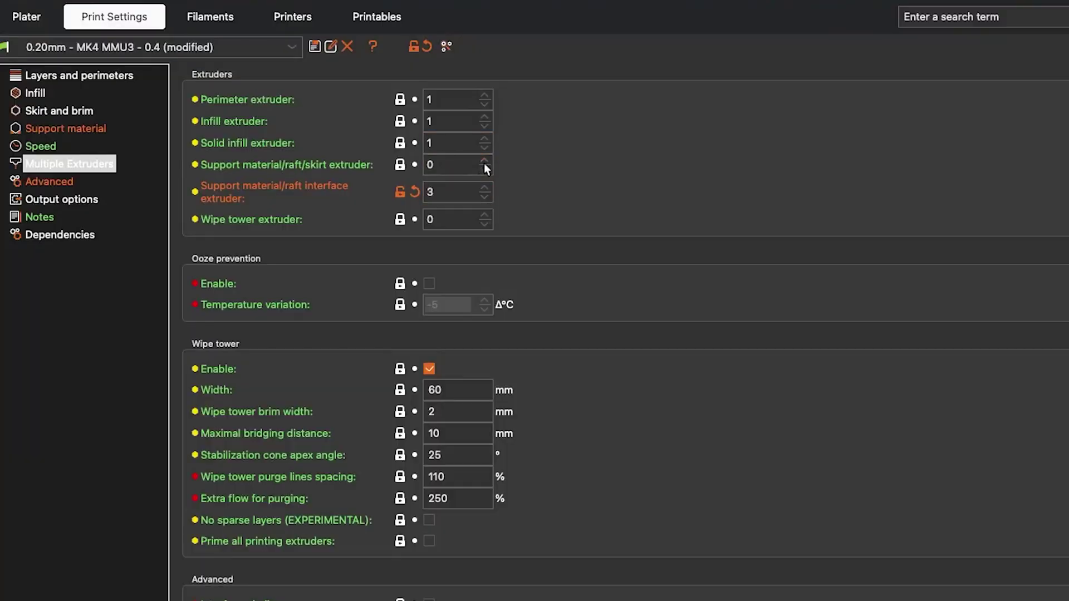
Step: Print supports with extruder 3, switch to Snug support style, and set XY separation to 2 mm
{"action": "left_click", "coordinate": [484, 162]}
{"action": "left_click", "coordinate": [485, 162]}
{"action": "left_click", "coordinate": [485, 162]}
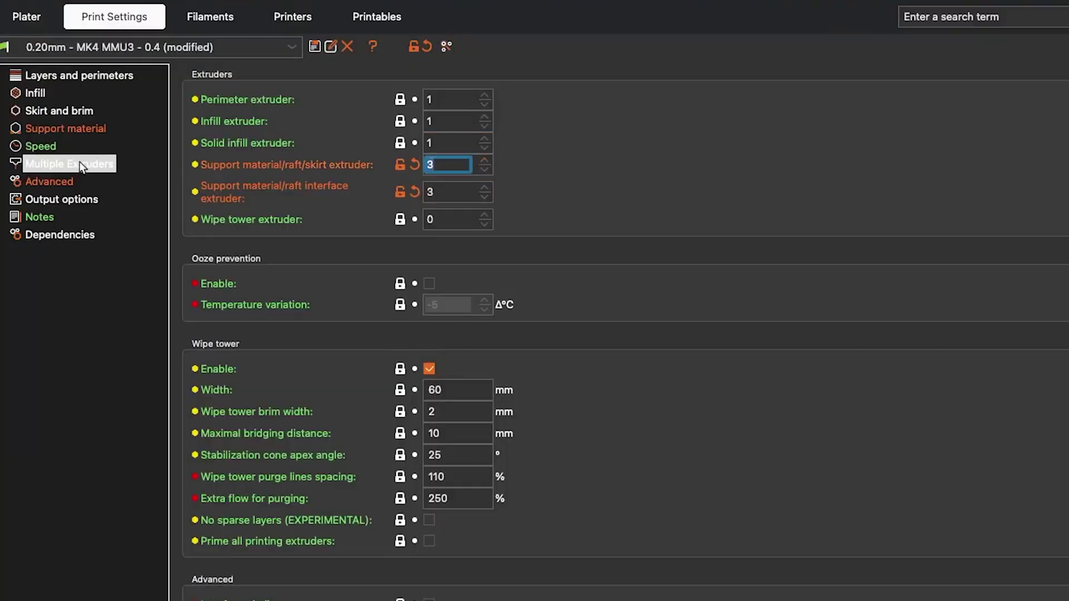
{"action": "left_click", "coordinate": [71, 182]}
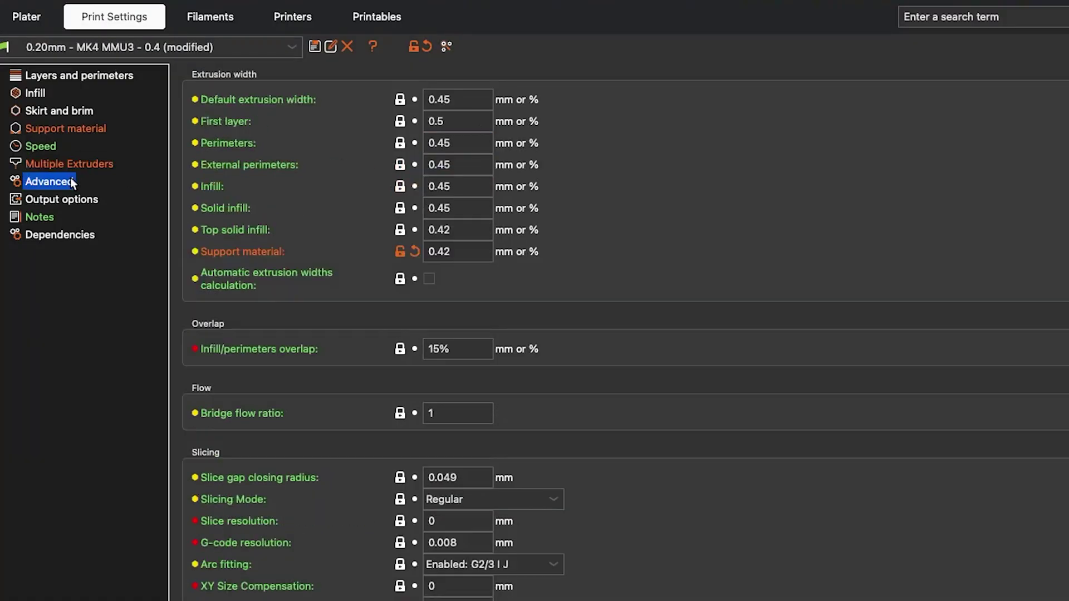
{"action": "left_click", "coordinate": [77, 128]}
{"action": "left_click", "coordinate": [537, 379]}
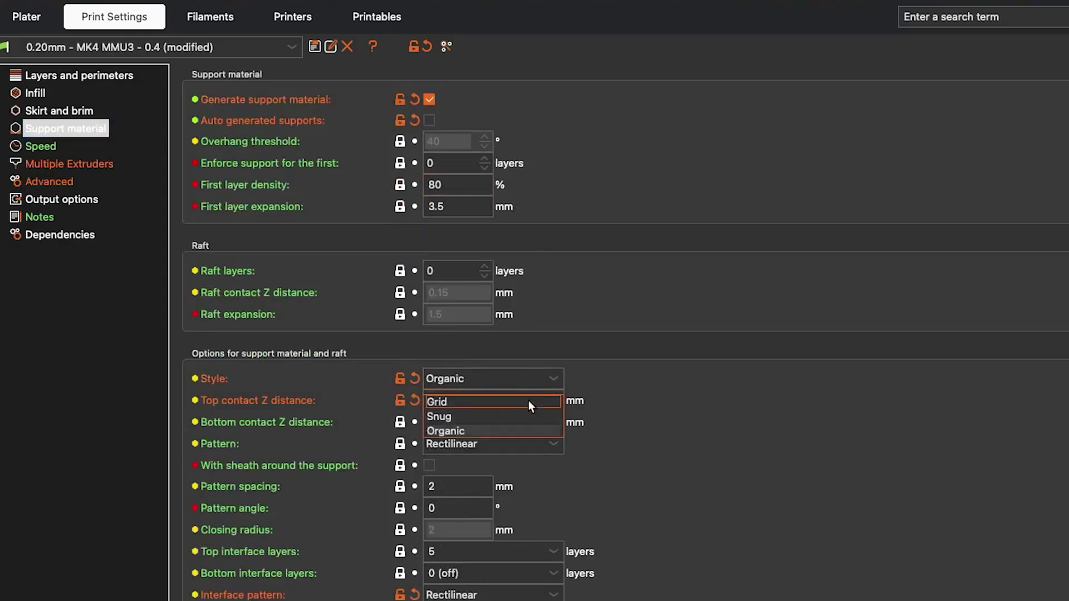
{"action": "left_click", "coordinate": [523, 414]}
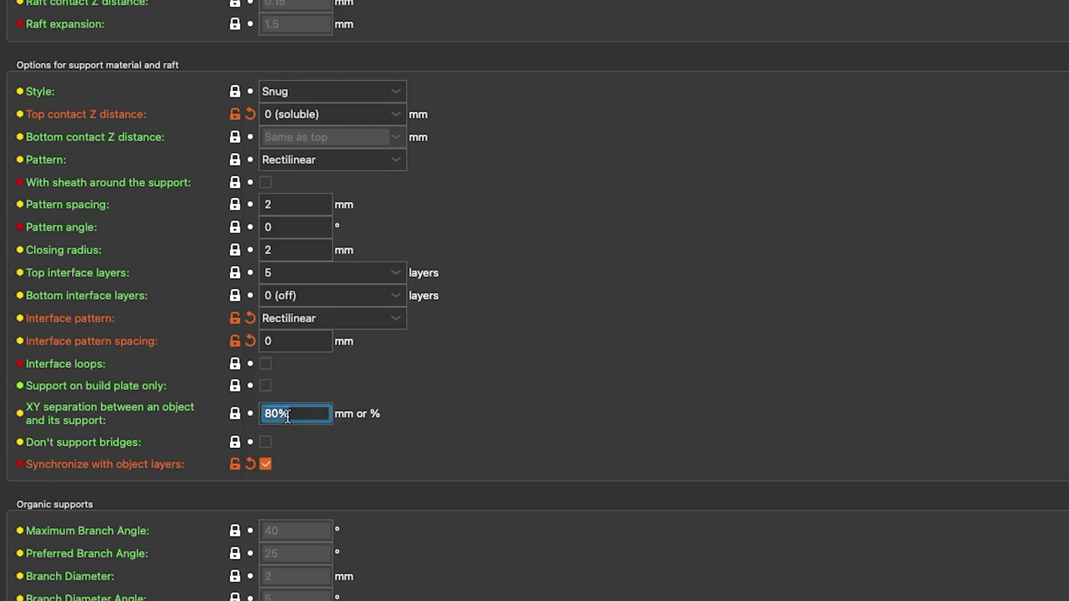
{"action": "key", "text": "Tab"}
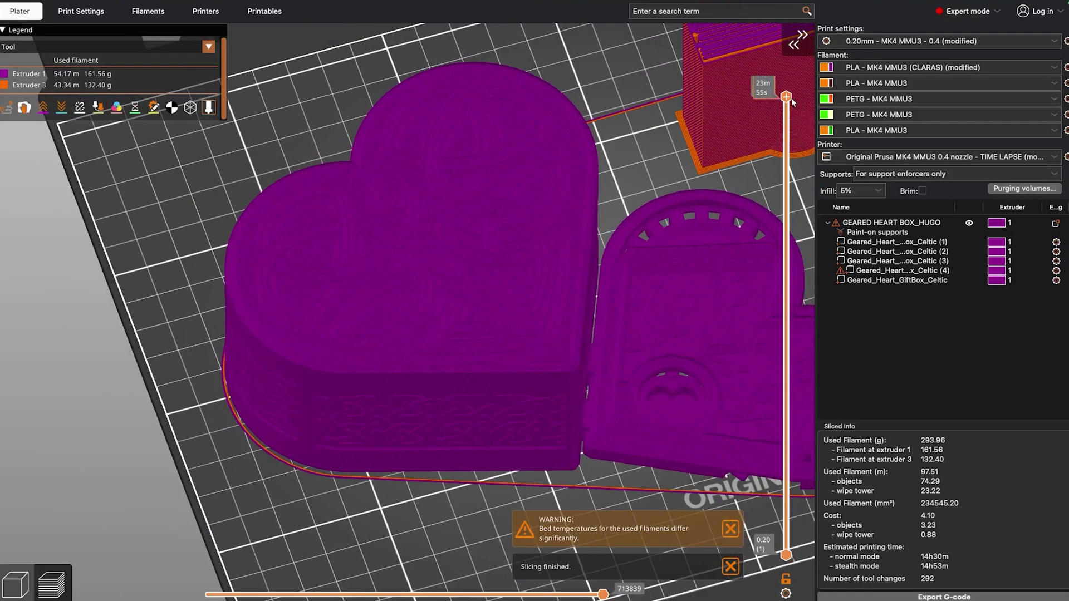
Step: Drop the preview's top layer lower and zoom in and out on the heart's top surfaces
{"action": "left_click_drag", "start_coordinate": [785, 96], "coordinate": [801, 192]}
{"action": "scroll", "coordinate": [595, 318], "scroll_direction": "up", "scroll_amount": 10}
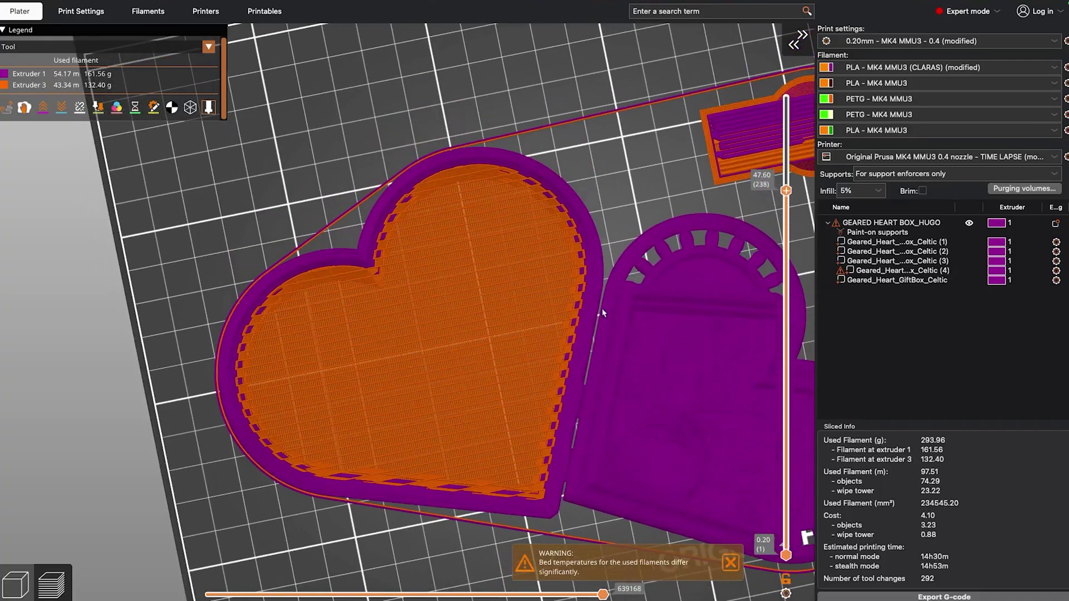
{"action": "scroll", "coordinate": [595, 313], "scroll_direction": "down", "scroll_amount": 10}
{"action": "scroll", "coordinate": [599, 312], "scroll_direction": "up", "scroll_amount": 8}
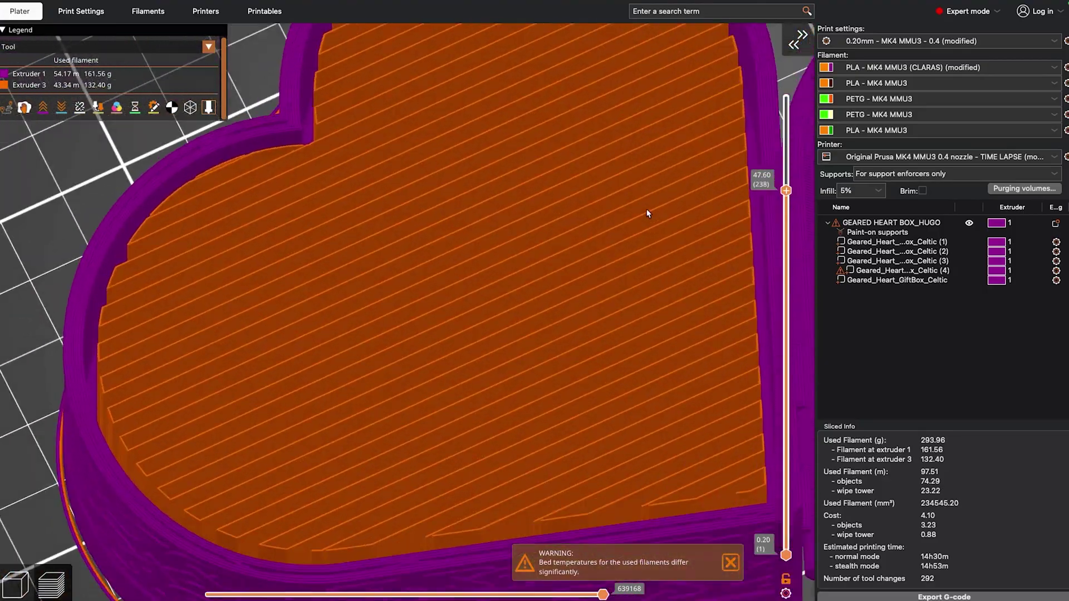
{"action": "scroll", "coordinate": [605, 256], "scroll_direction": "down", "scroll_amount": 2}
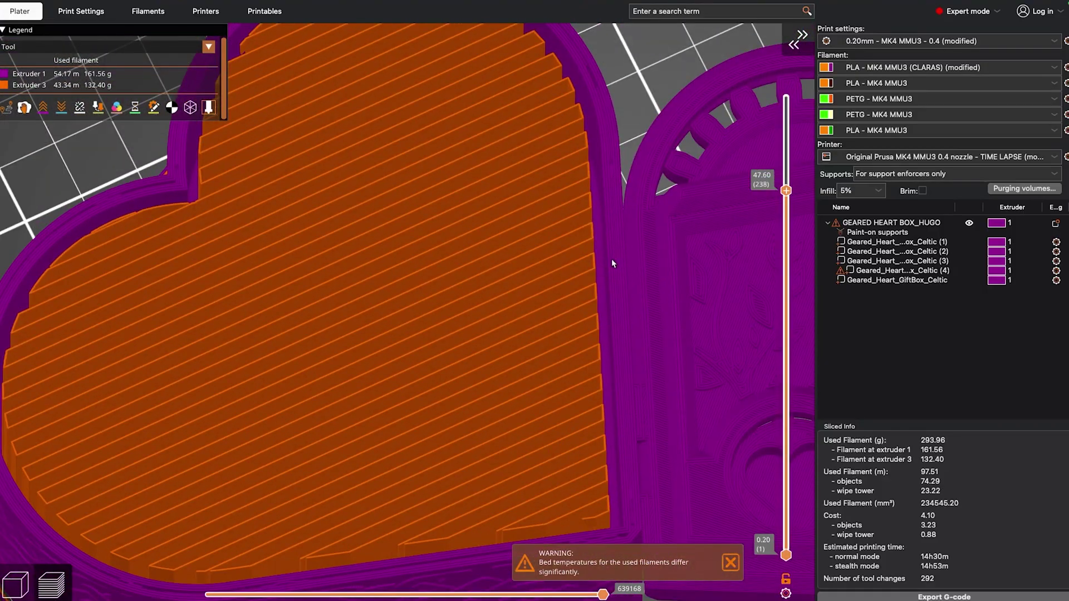
{"action": "scroll", "coordinate": [606, 250], "scroll_direction": "down", "scroll_amount": 5}
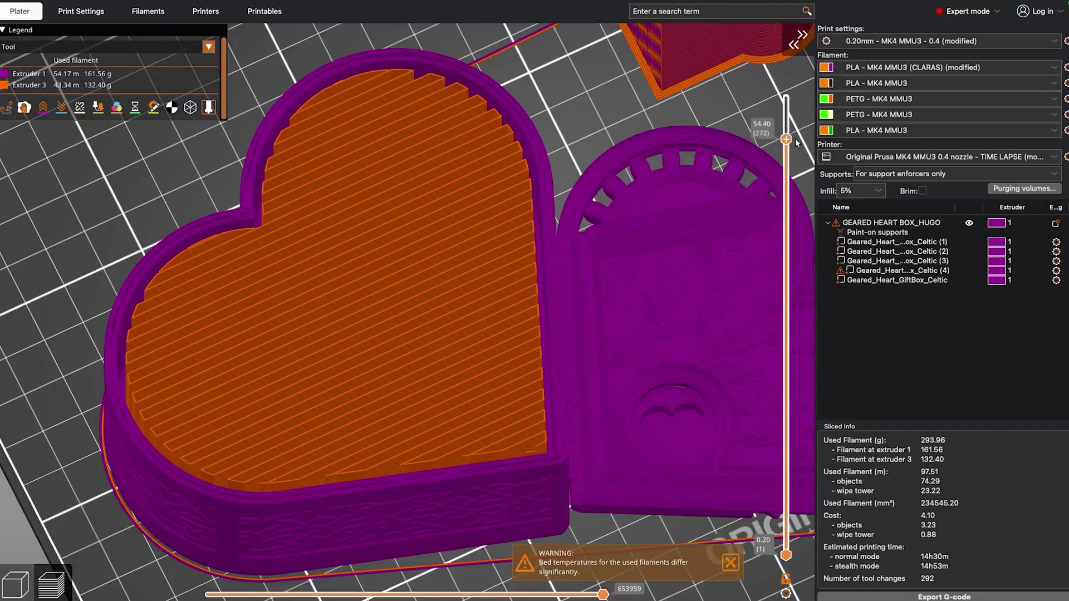